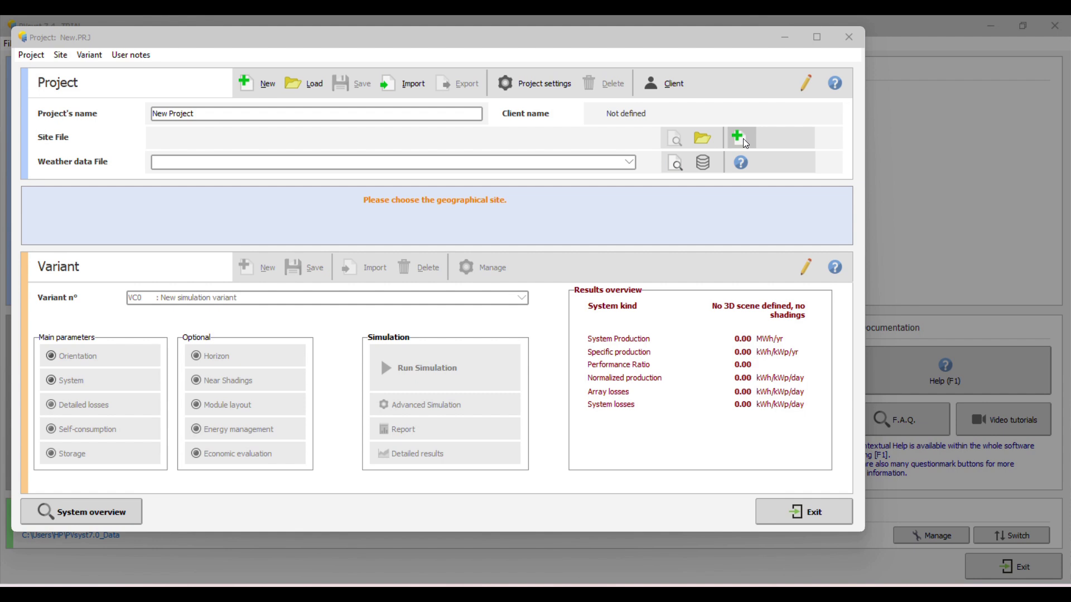
Close the Project: New.PRJ window and start a new grid-connected project
left_click(849, 37)
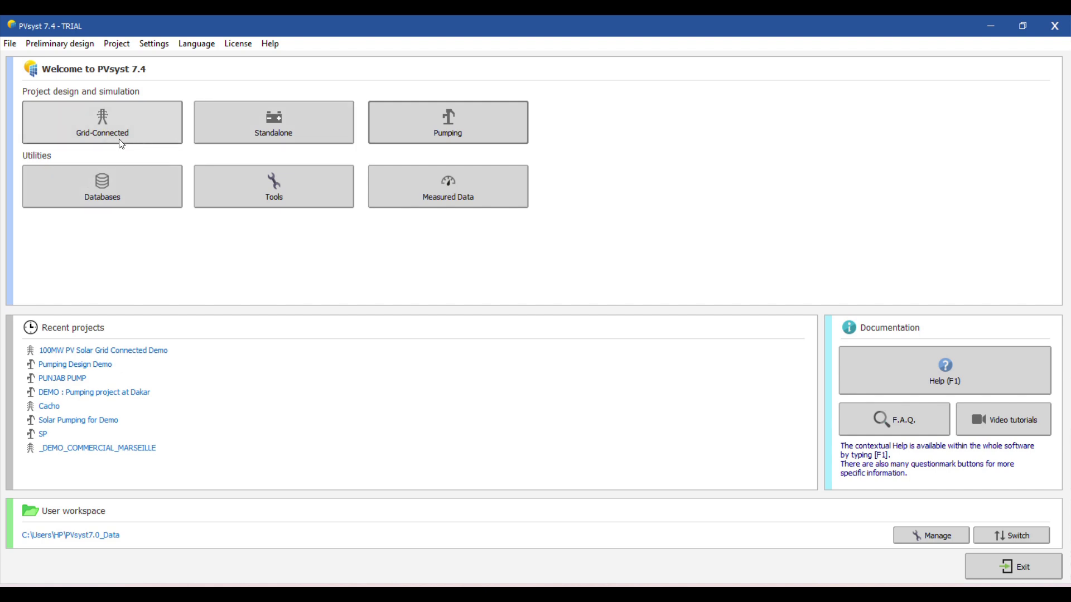
left_click(102, 131)
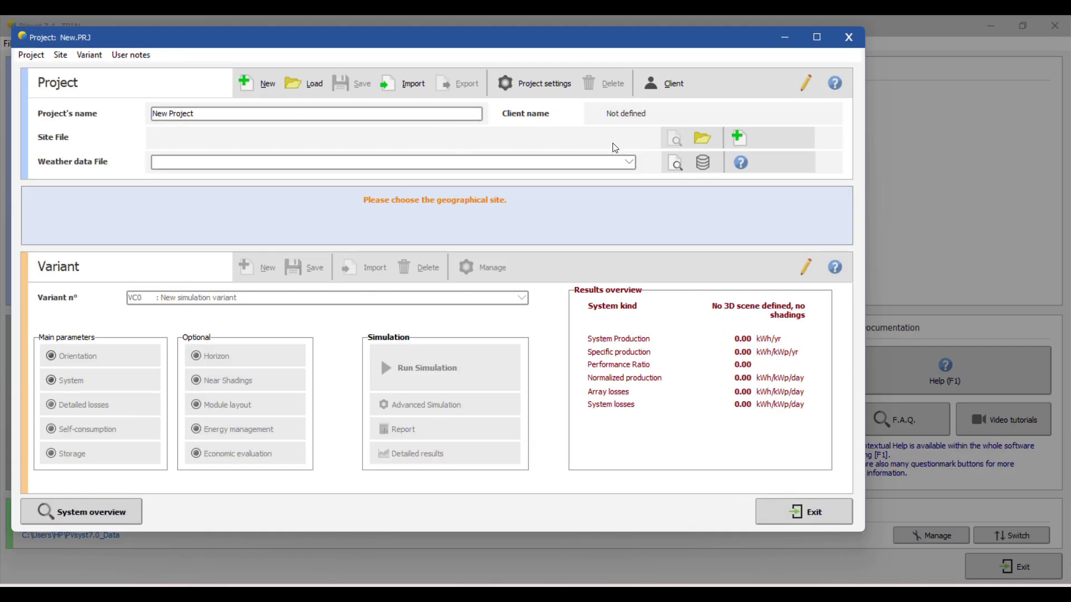
Create a new site at the default Genève map point (46.2022, 6.1457, 398 m)
left_click(738, 139)
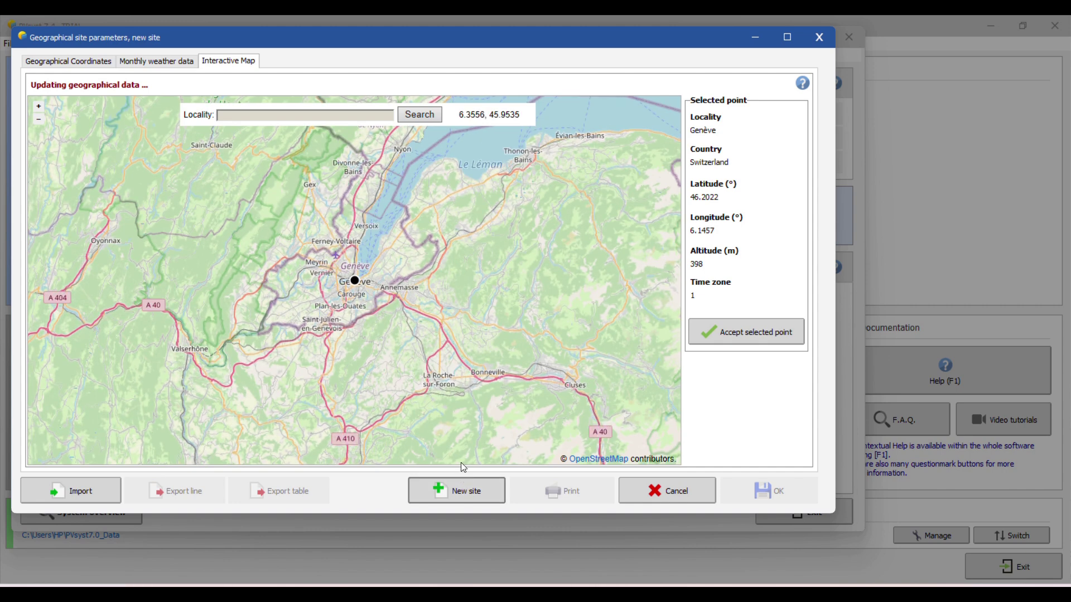
left_click(767, 339)
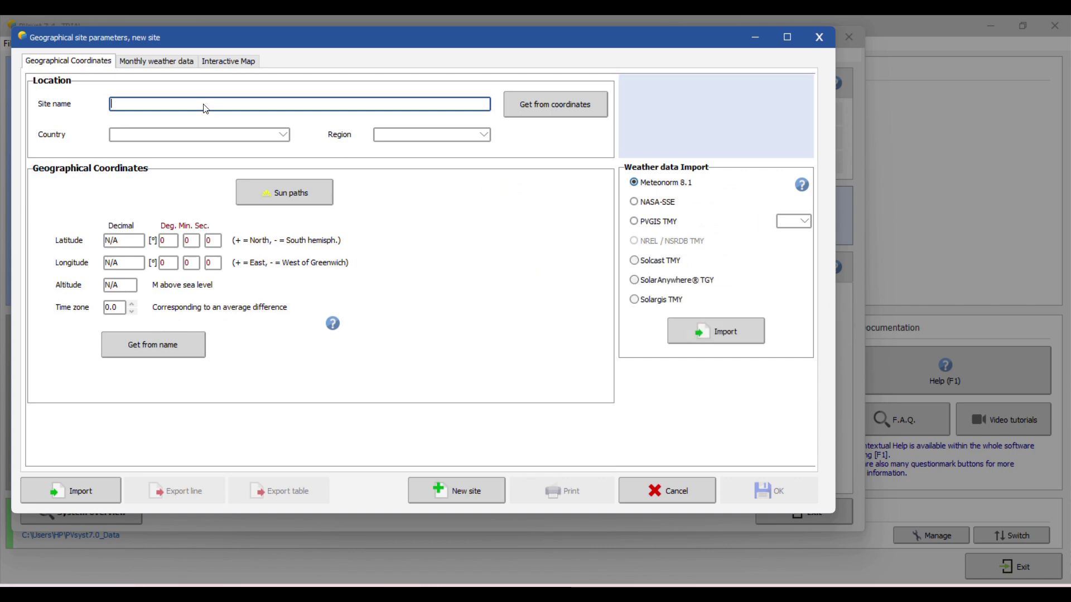
left_click_drag(204, 104, 2, 125)
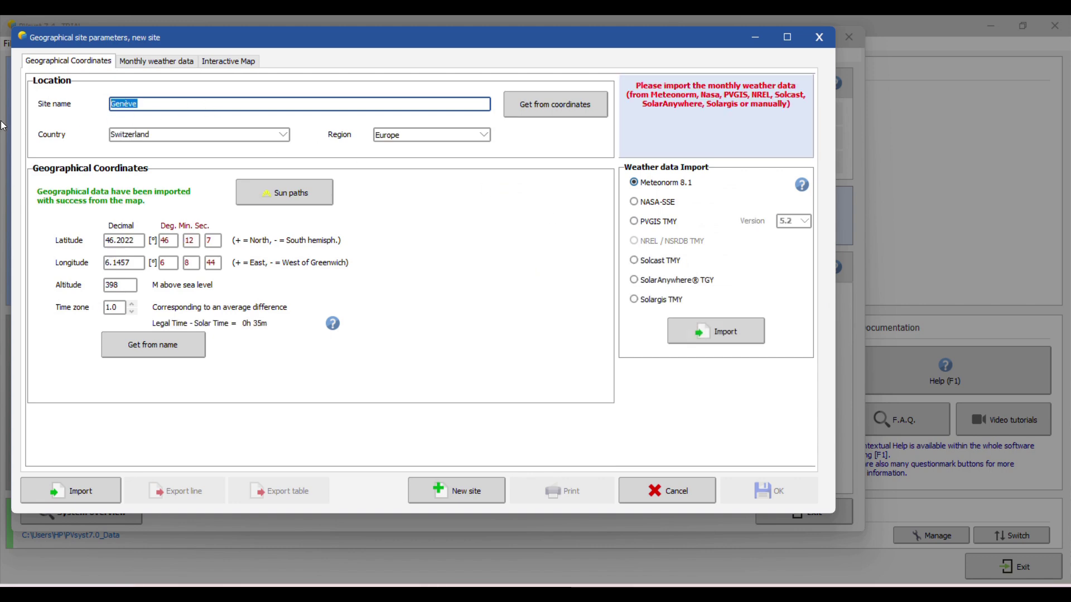
Name the site 'Weather data_Location' with region Asia and country Pakistan
type("Weather ")
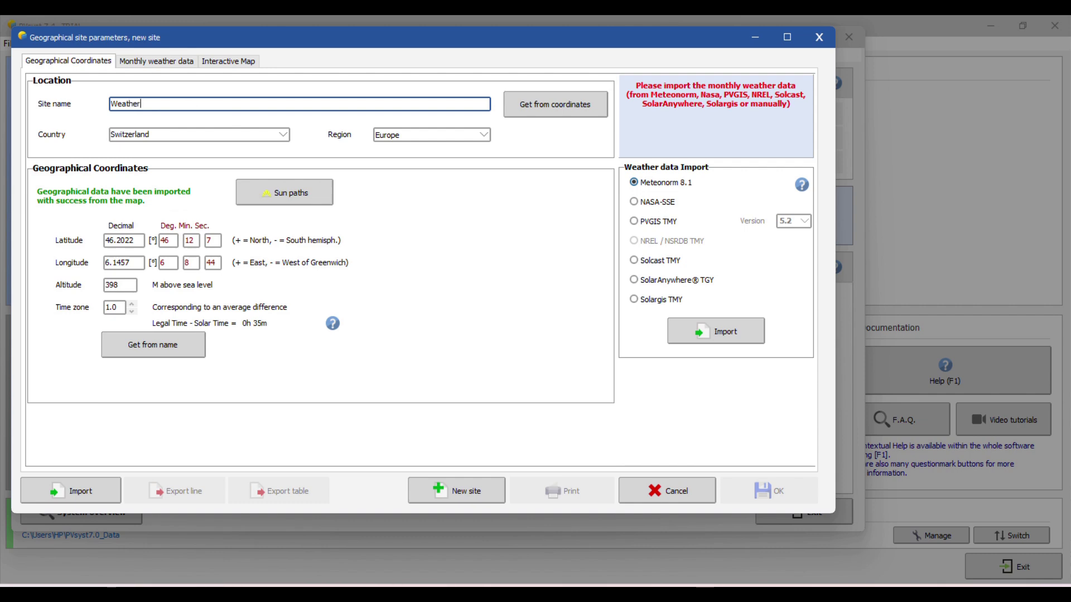
type("data_Location")
left_click(440, 138)
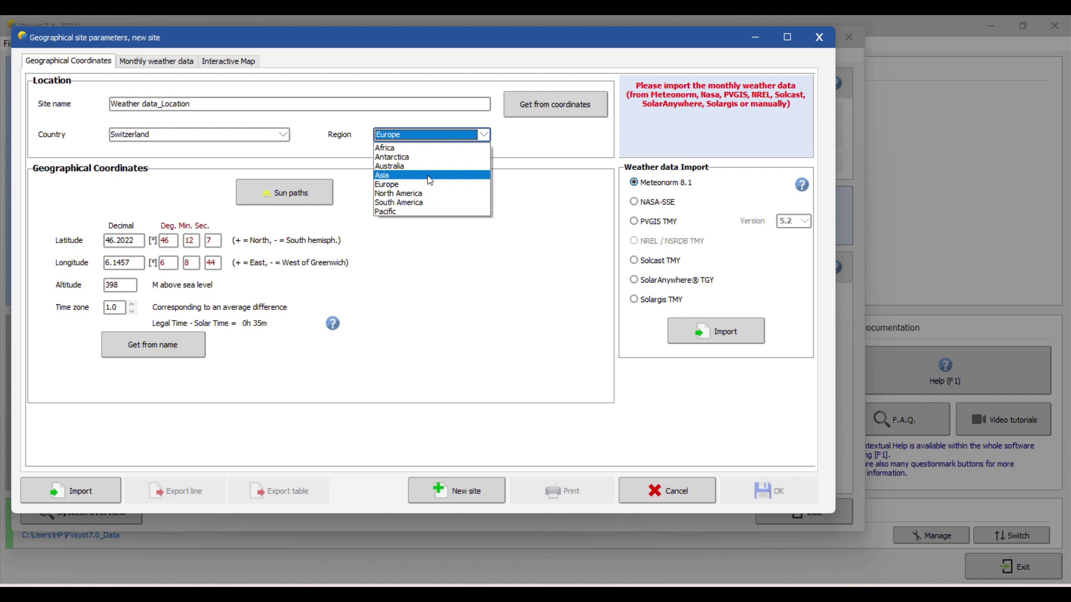
left_click(430, 177)
left_click(283, 136)
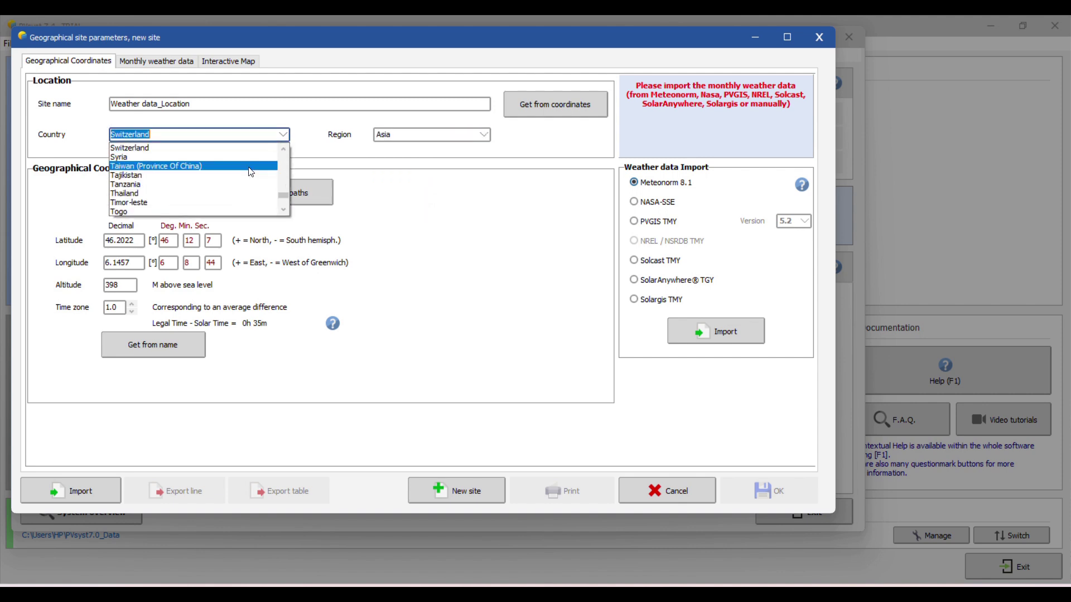
key("p")
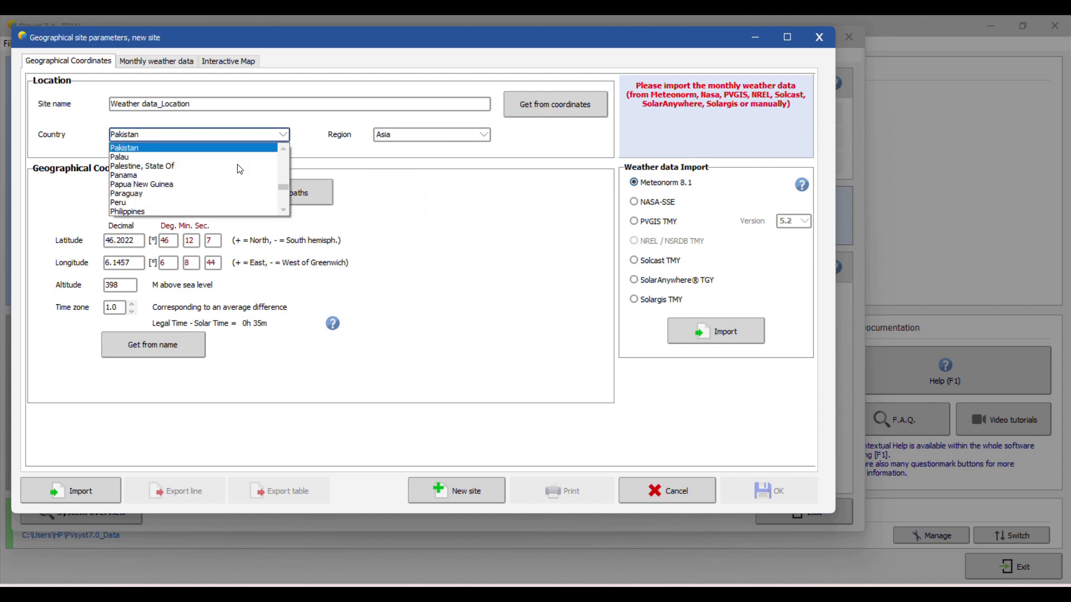
key("Return")
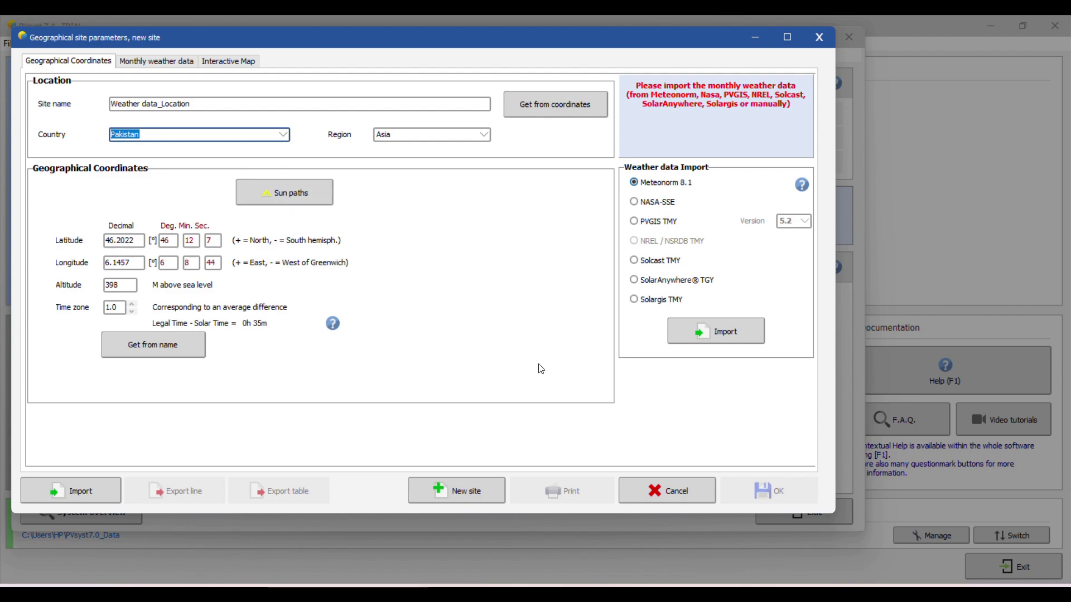
left_click(362, 588)
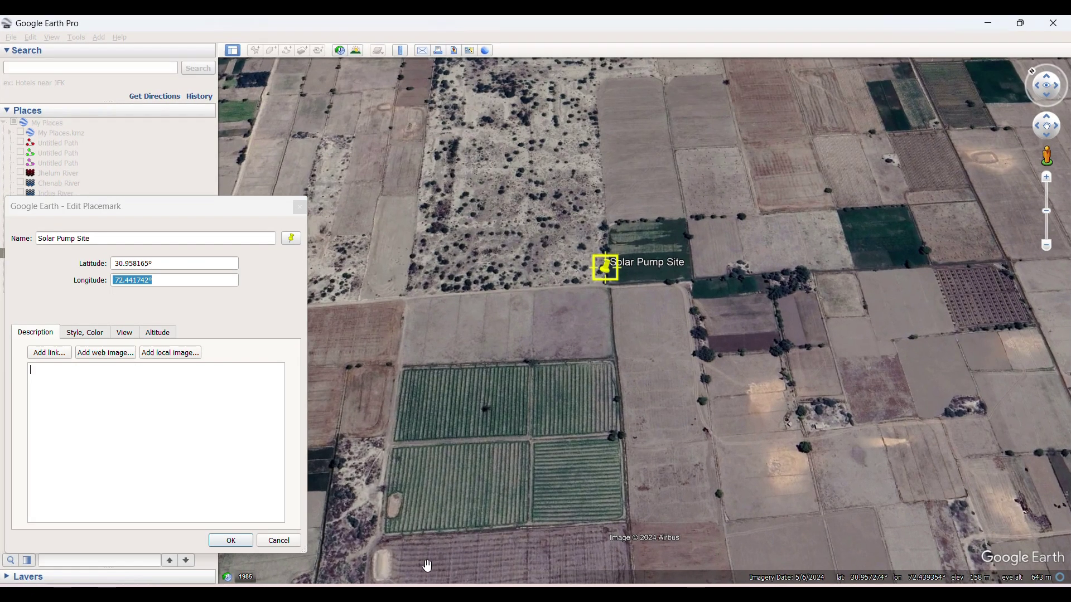
Add a new Google Earth placemark just beside Chak 361 GB
key("Return")
scroll(636, 248, "down", 3)
scroll(804, 288, "down", 5)
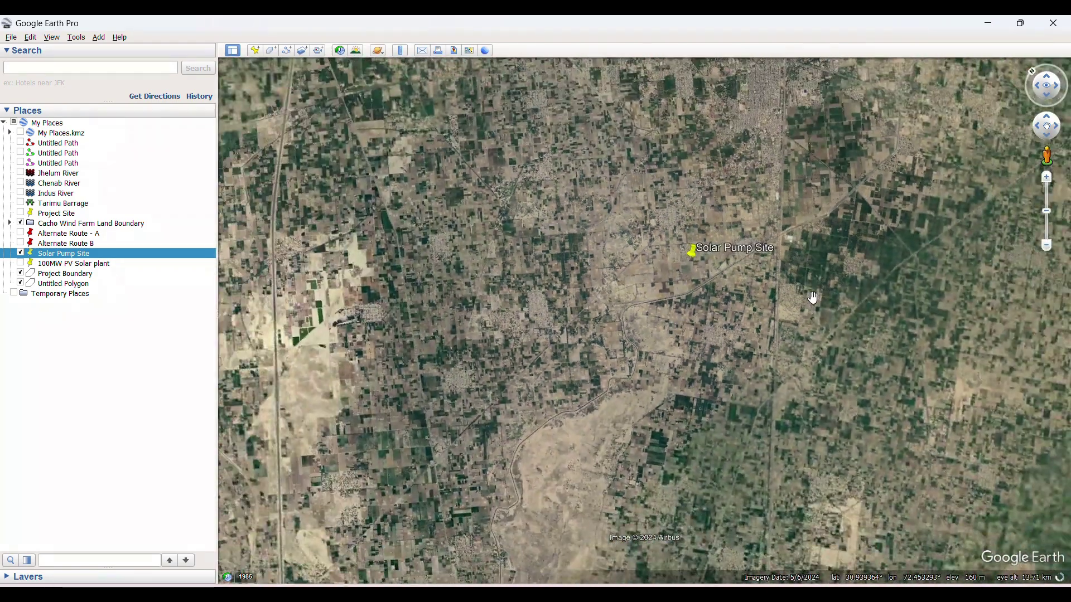
scroll(812, 298, "down", 2)
left_click_drag(841, 318, 703, 359)
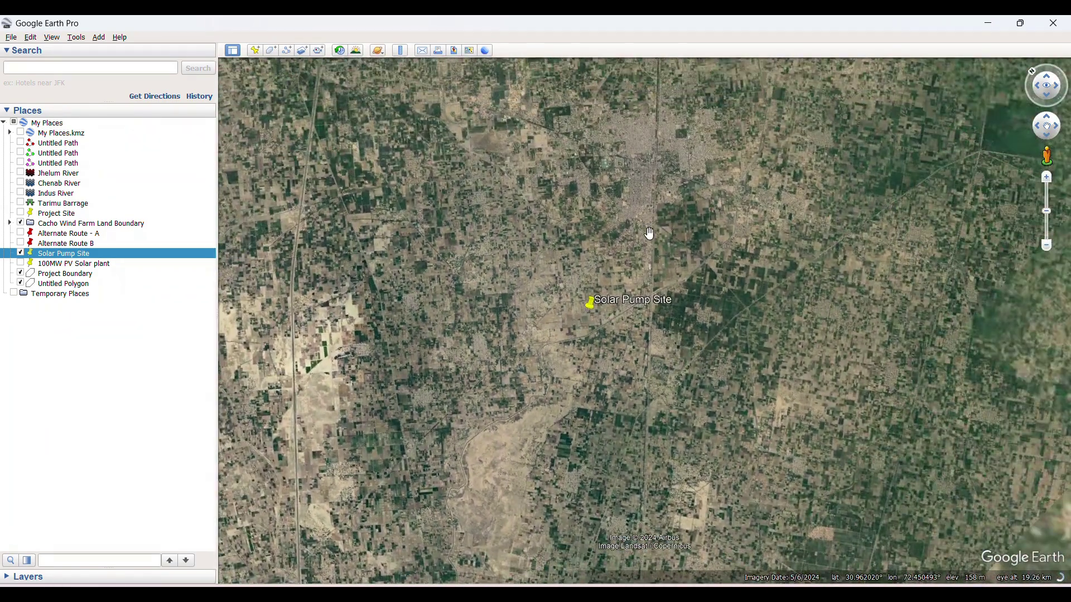
left_click_drag(650, 233, 497, 334)
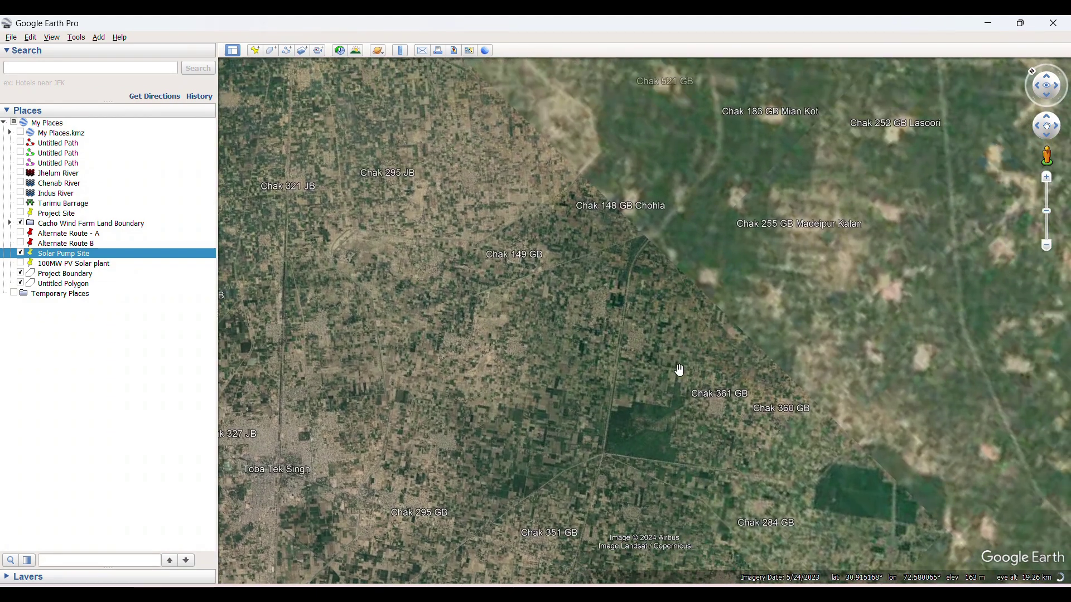
left_click_drag(693, 353, 647, 323)
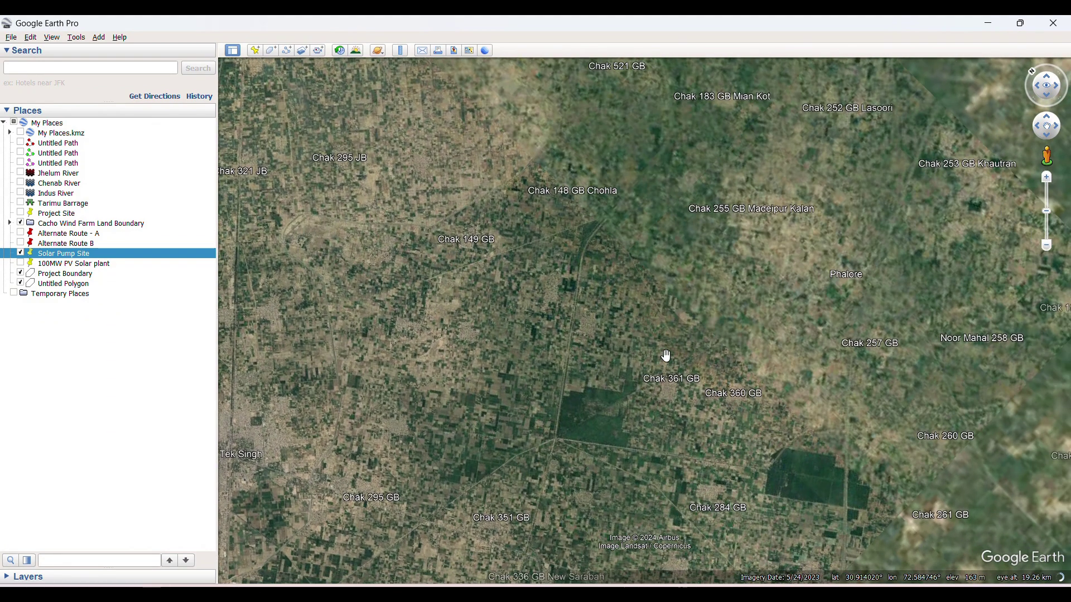
left_click(256, 51)
left_click_drag(675, 349, 624, 340)
left_click_drag(182, 215, 389, 167)
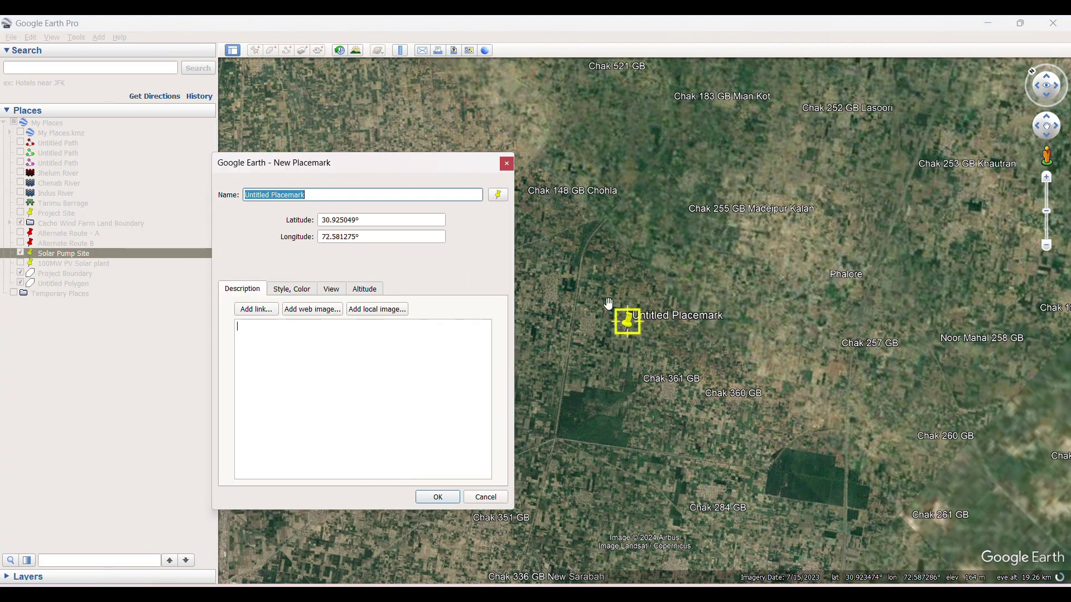
left_click_drag(628, 333, 674, 399)
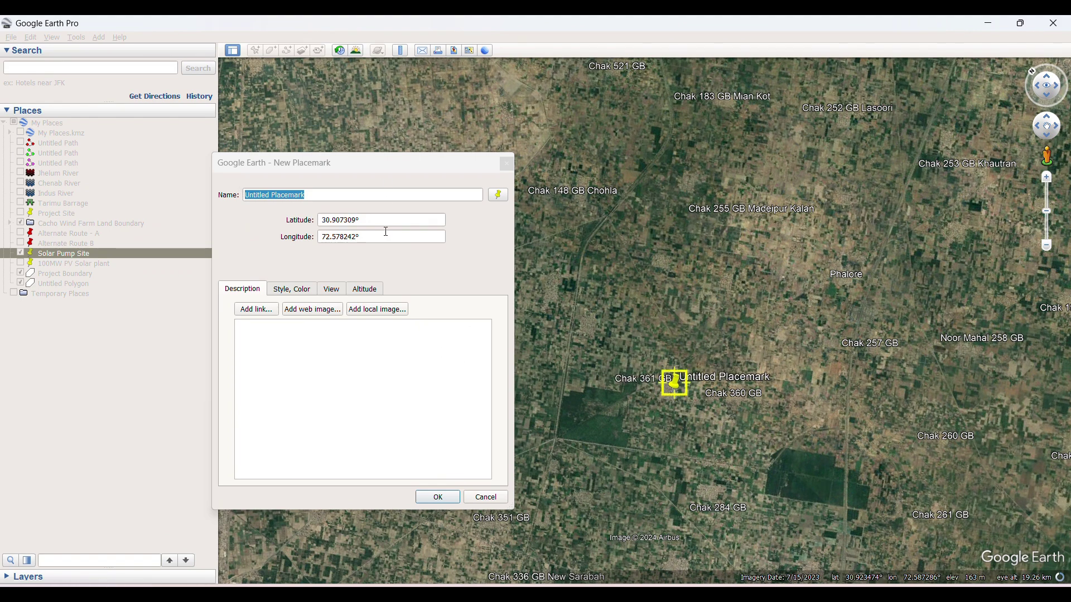
Paste the placemark latitude 30.907309° into the PVsyst site and copy its longitude
key("Tab")
key("ctrl+c")
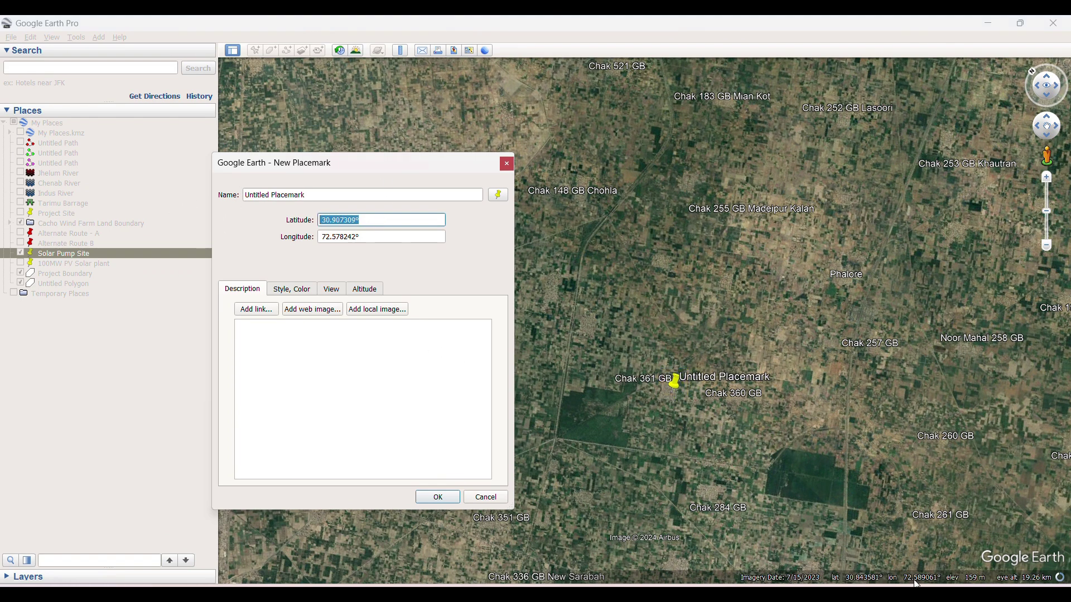
left_click(674, 589)
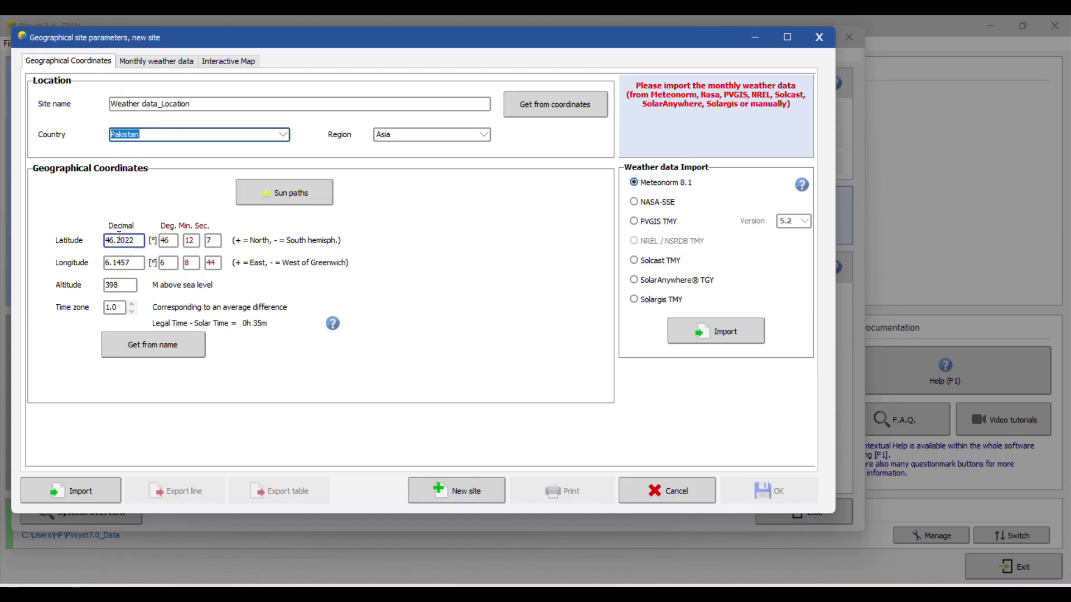
double_click(138, 241)
key("ctrl+v")
key("alt+Tab")
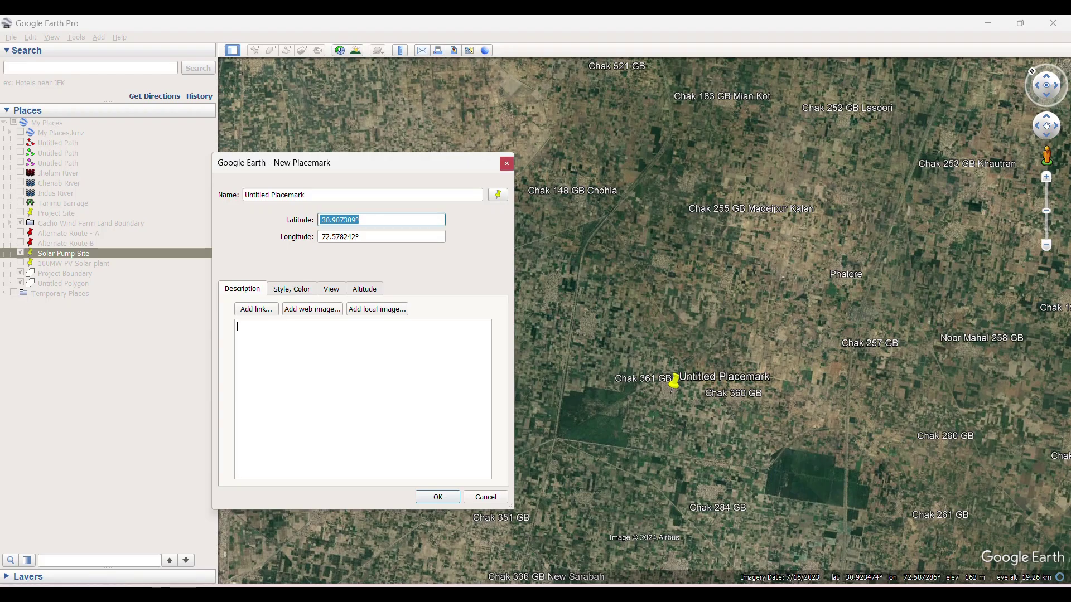
key("Tab")
key("ctrl+c")
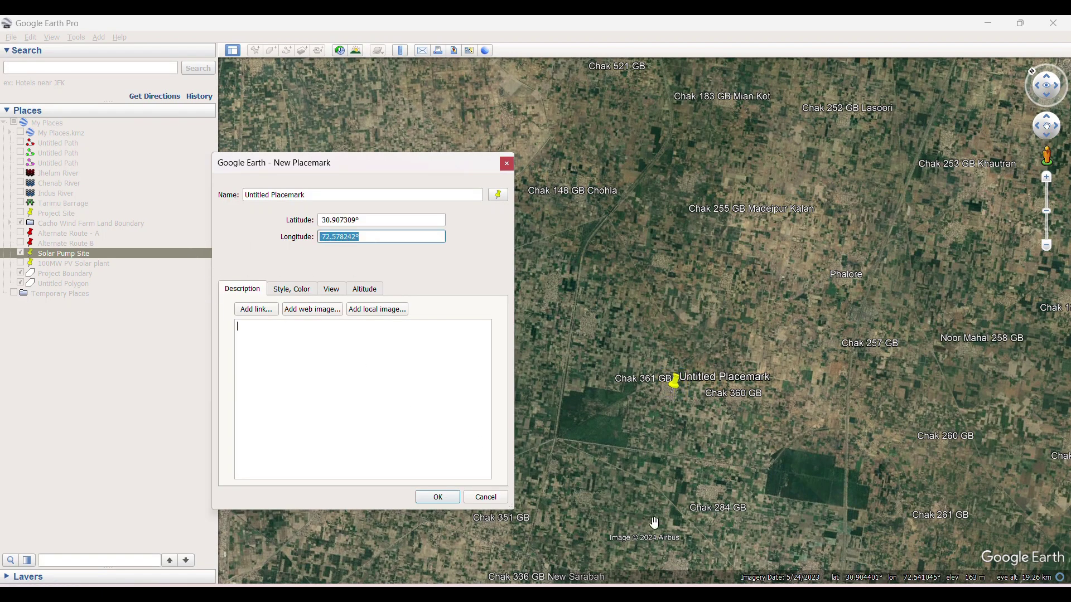
mouse_move(705, 595)
key("alt+Tab")
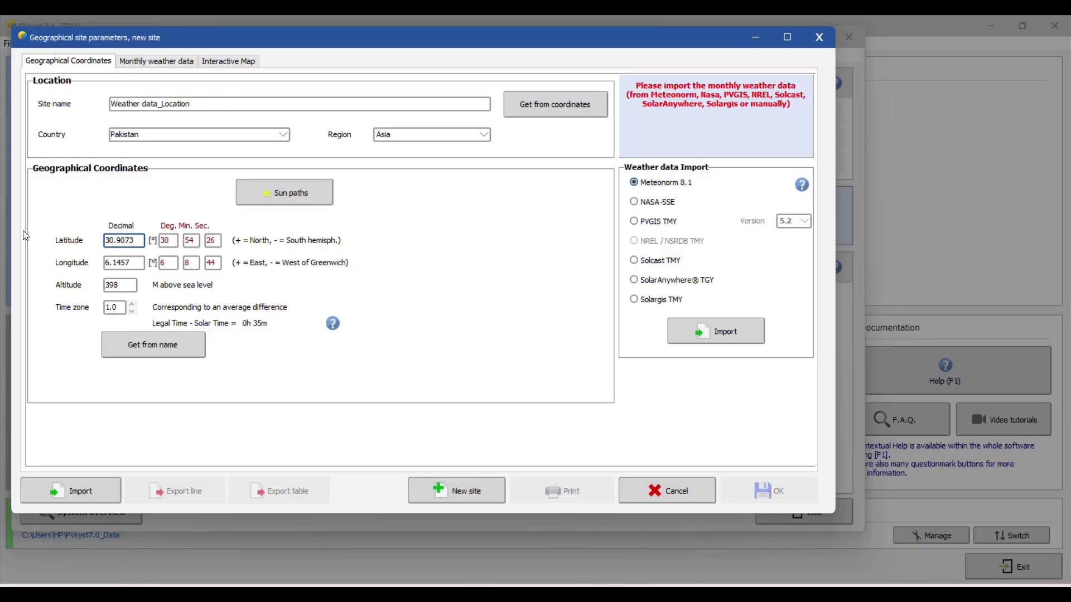
Set the site longitude to 72.5782 from the placemark and altitude to 160 m
left_click_drag(142, 262, 7, 263)
key("ctrl+v")
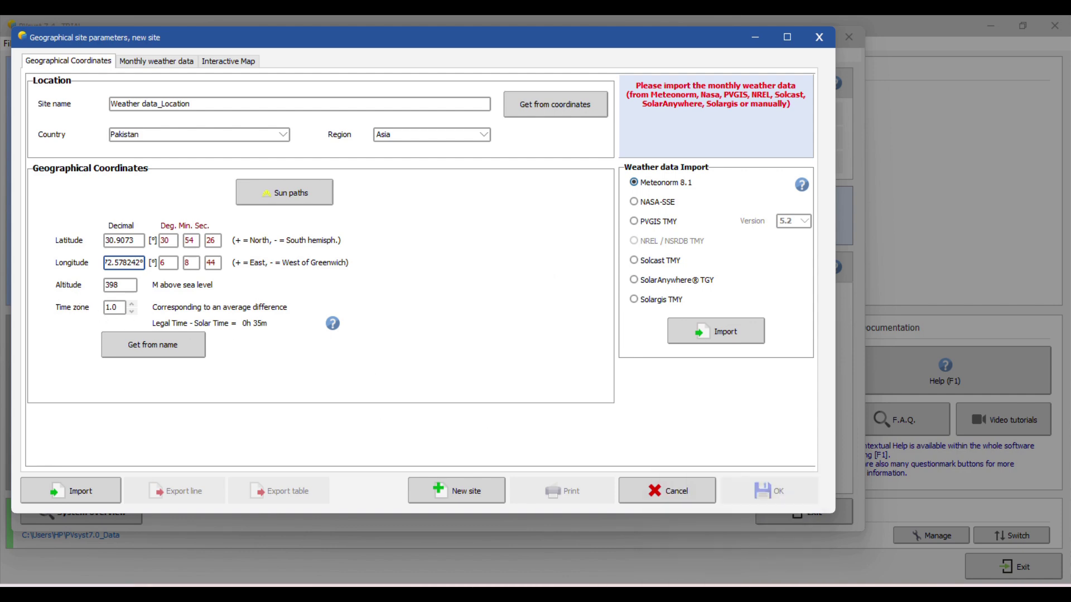
key("alt+Tab")
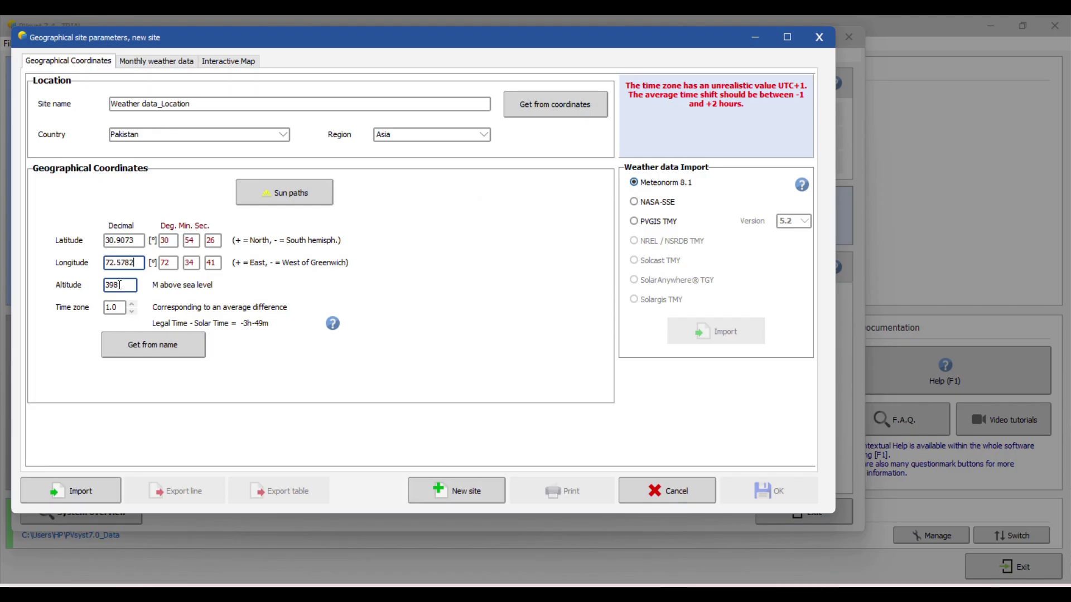
key("Tab")
type("160")
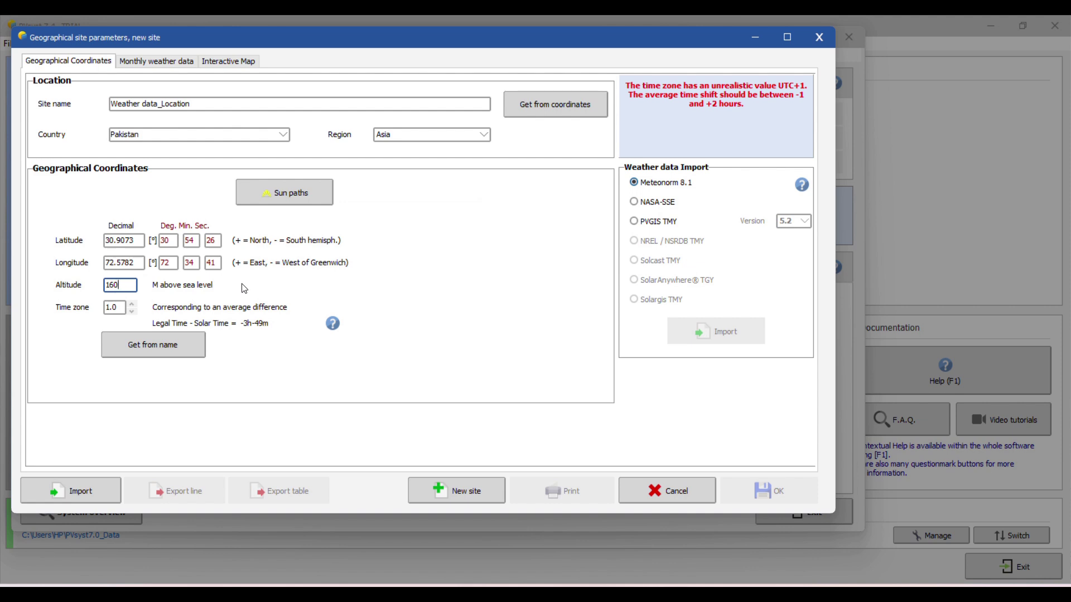
Raise the site time zone from 1.0 to 5.0
left_click(131, 305)
left_click(131, 304)
left_click(131, 305)
left_click(132, 304)
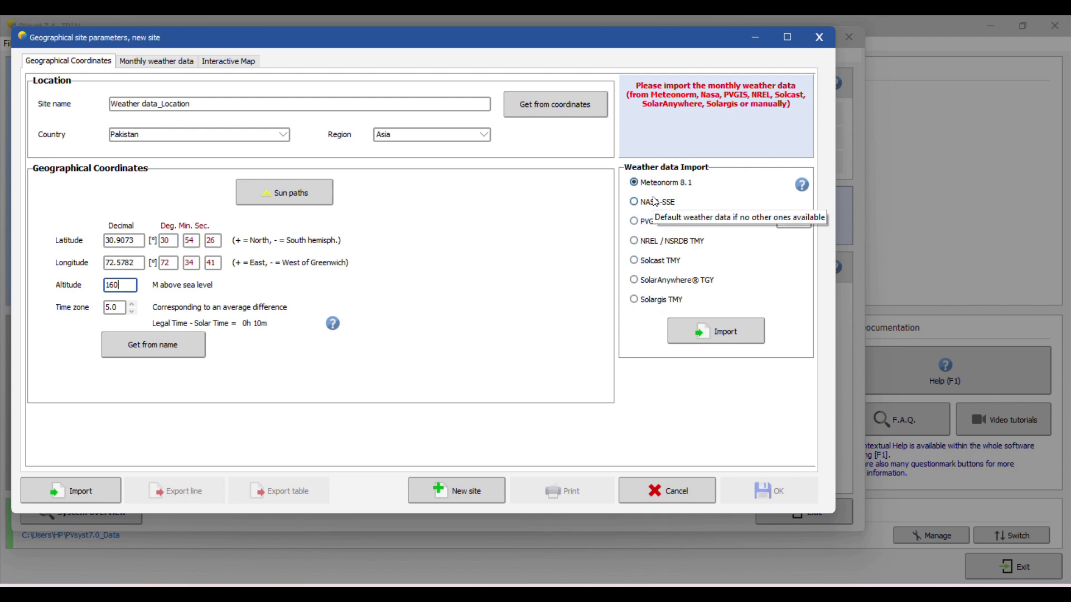
left_click(733, 338)
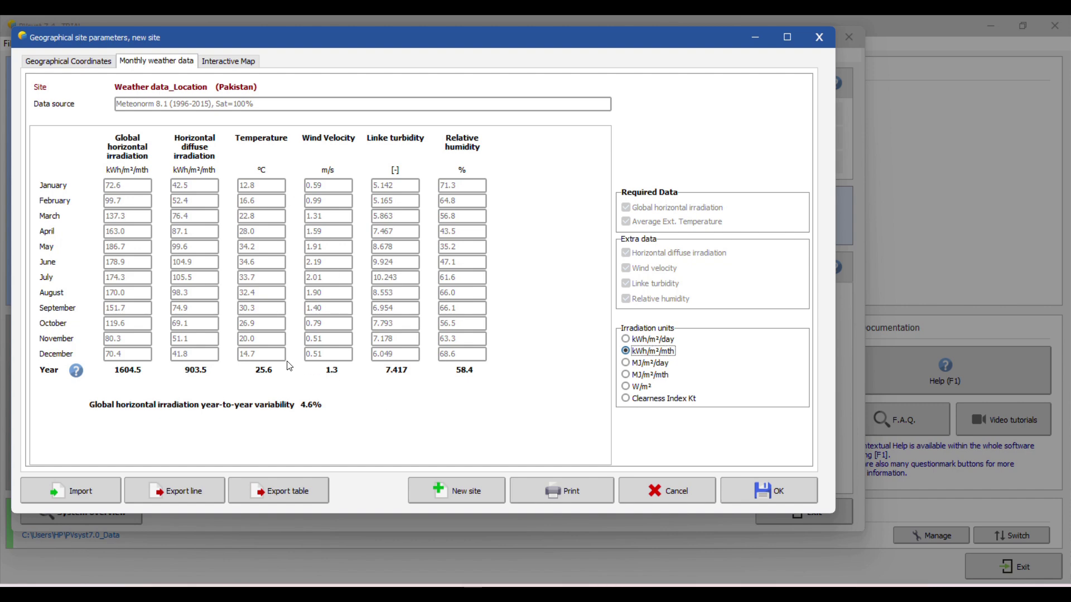
Export the Meteonorm 8.1 monthly weather table (1604.5 kWh/m² yearly) to the clipboard
left_click(297, 494)
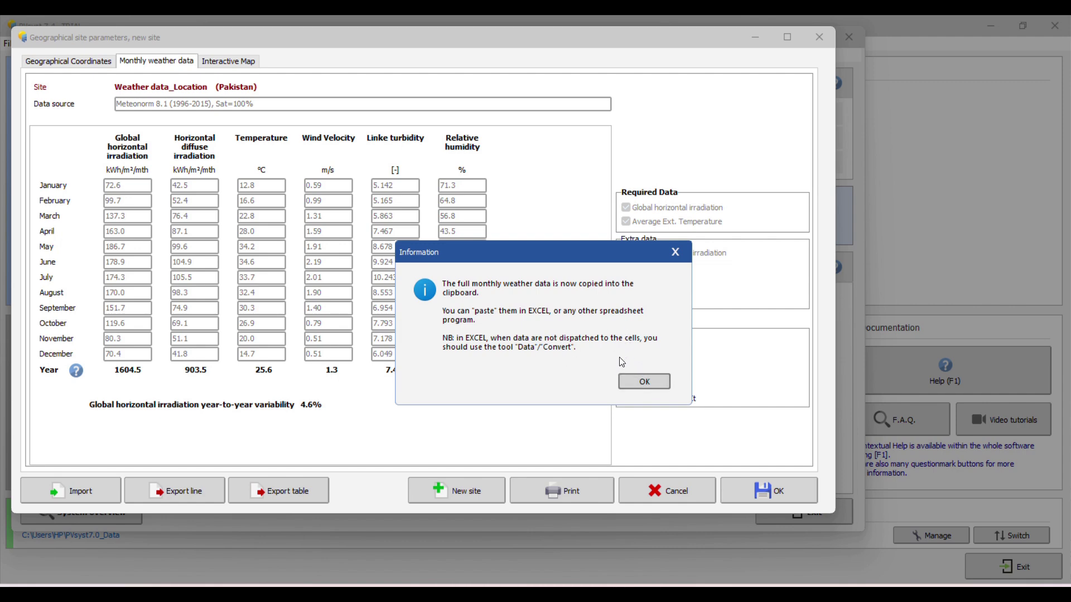
Launch Excel with a blank Book1 workbook and select cell B5
left_click(643, 382)
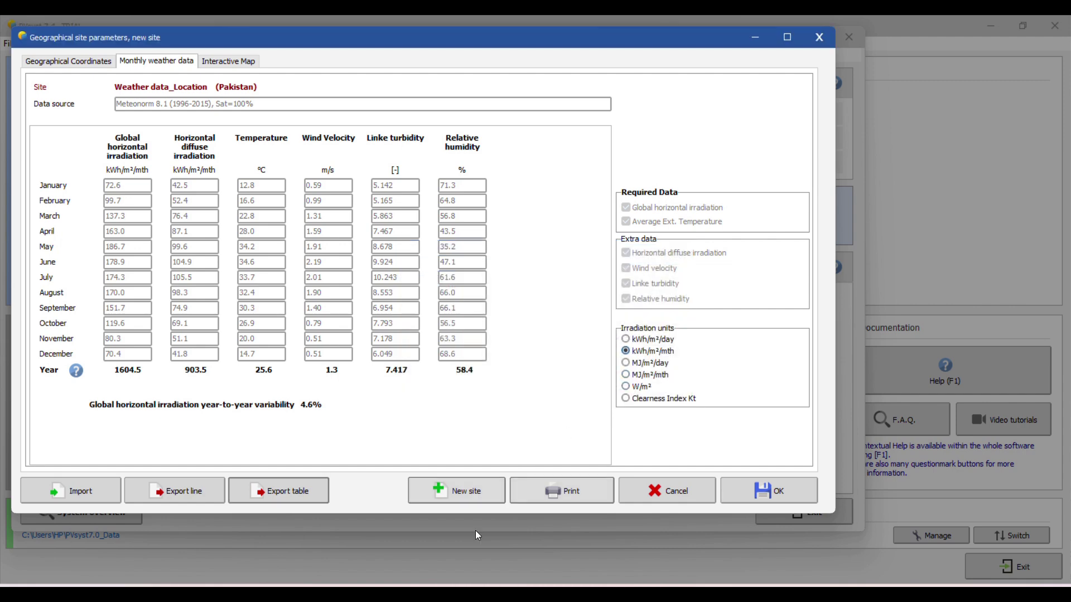
key("super+s")
type("exc")
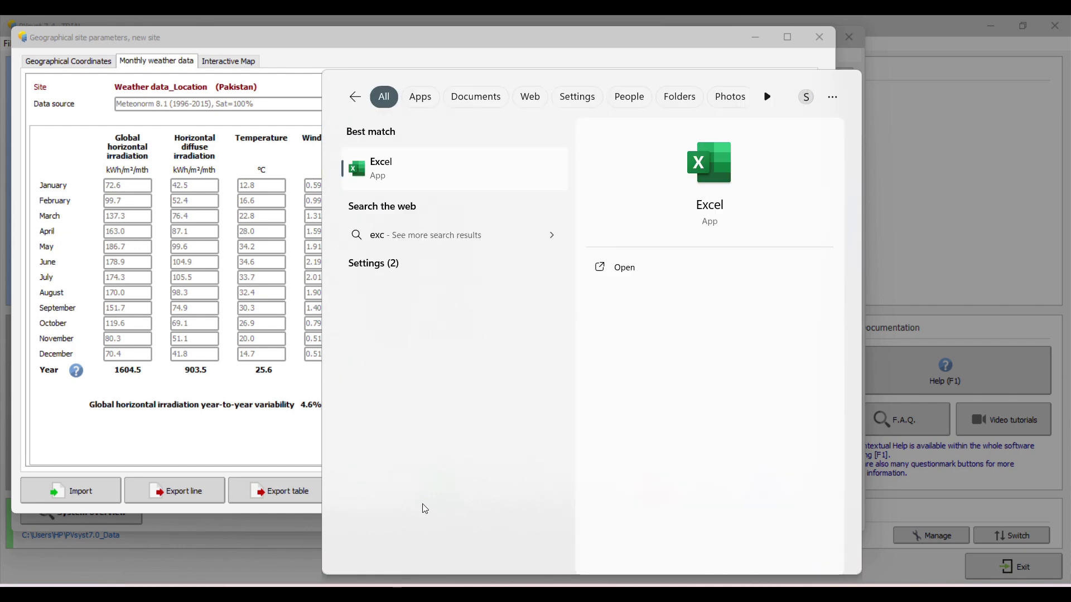
left_click(405, 183)
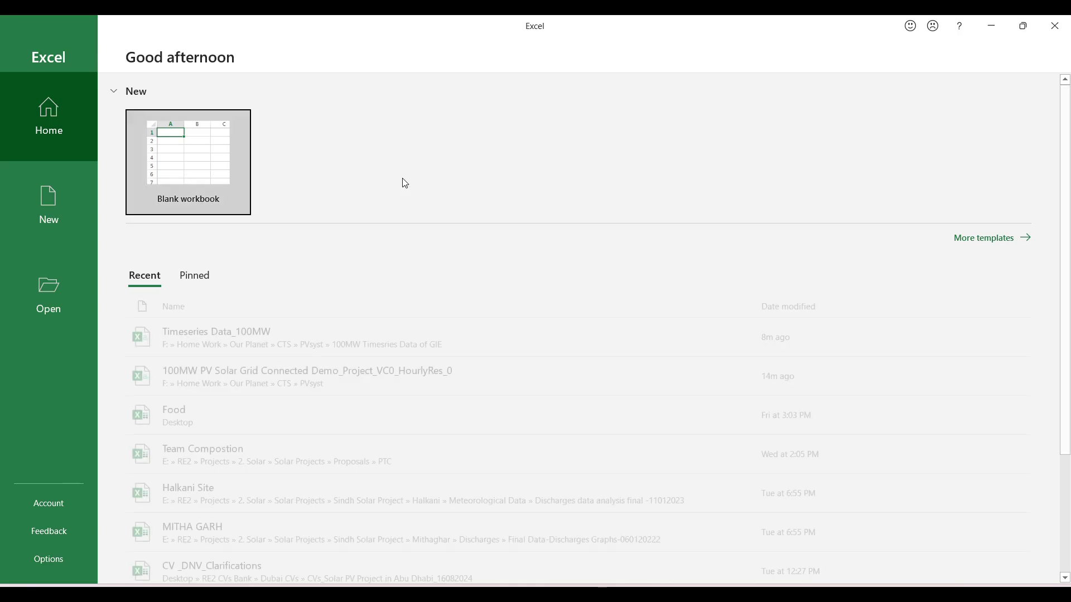
left_click(184, 156)
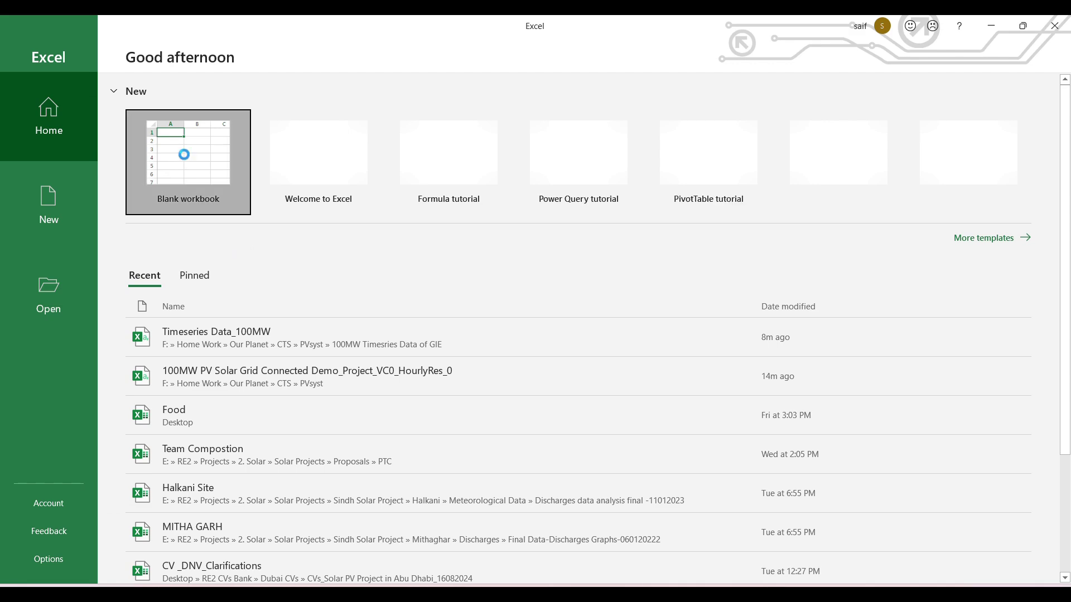
left_click(87, 229)
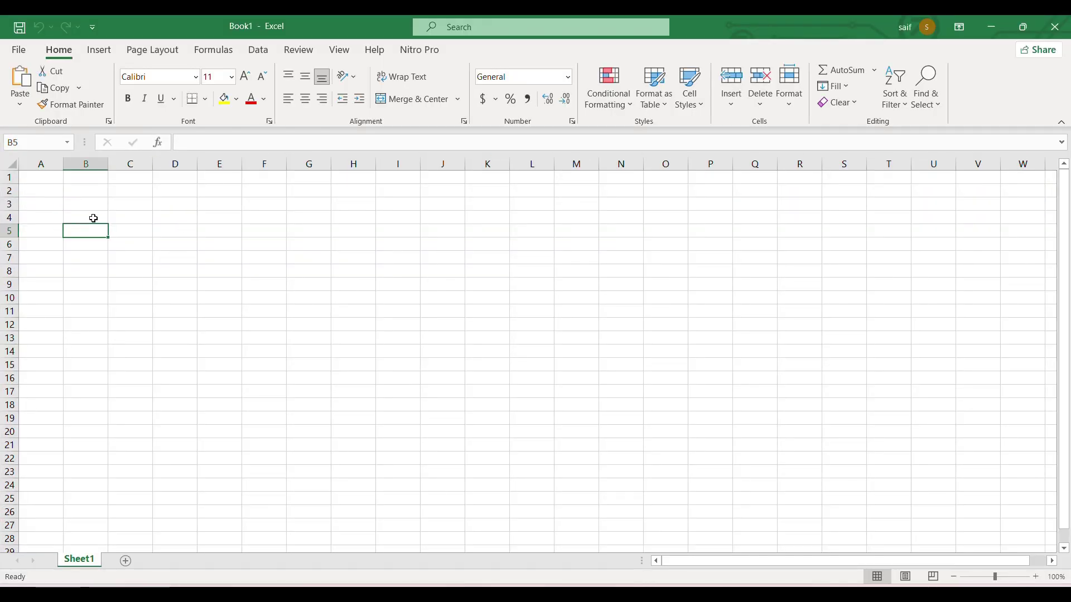
Paste the weather table at B5 and split it by comma into columns B–F
key("ctrl+v")
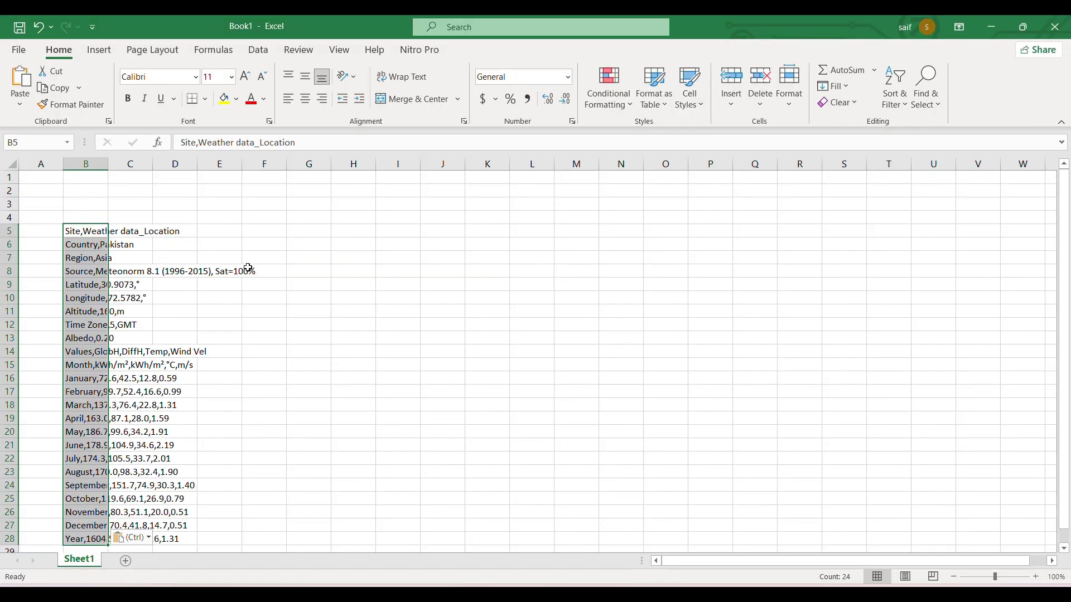
scroll(215, 249, "down", 2)
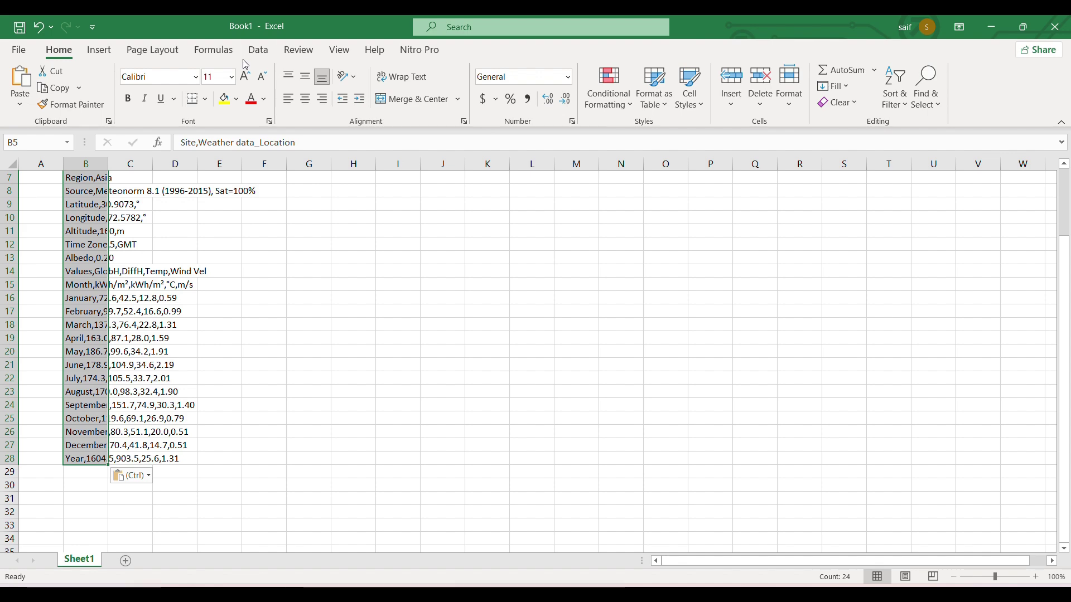
left_click(258, 49)
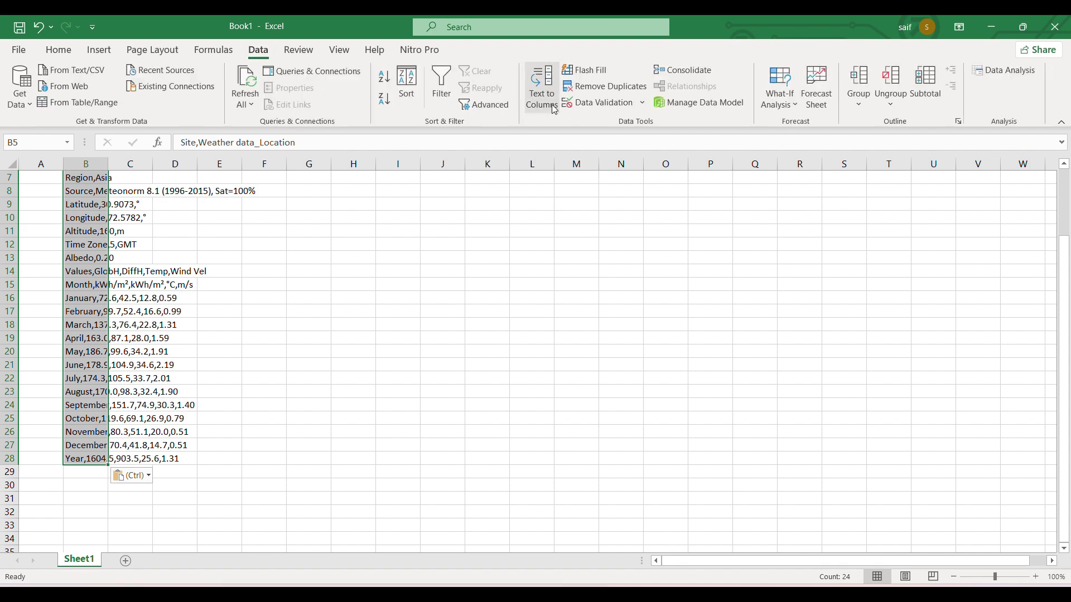
left_click(541, 88)
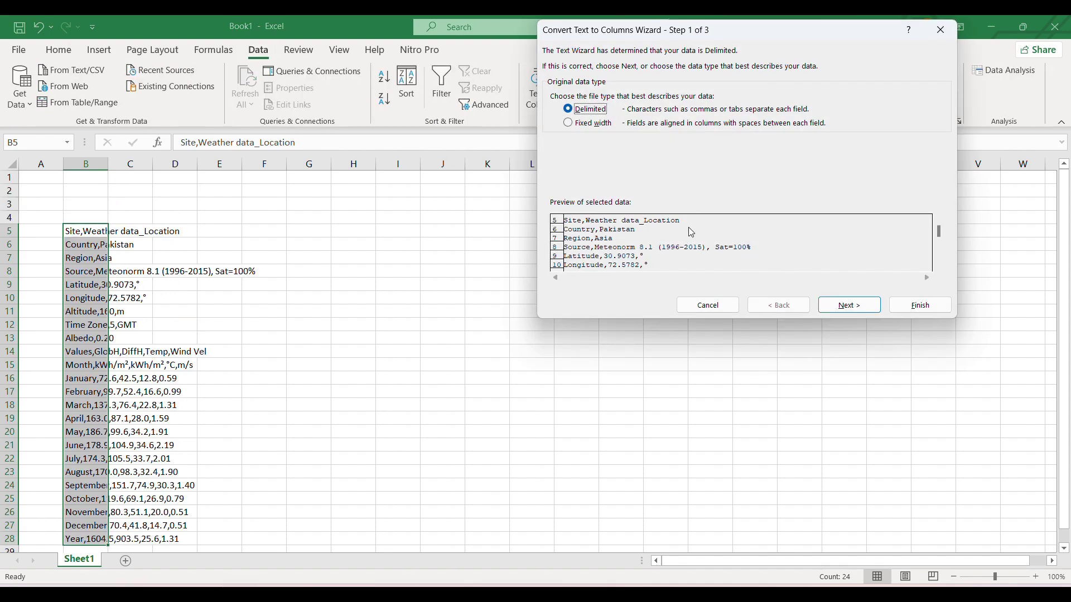
left_click(836, 307)
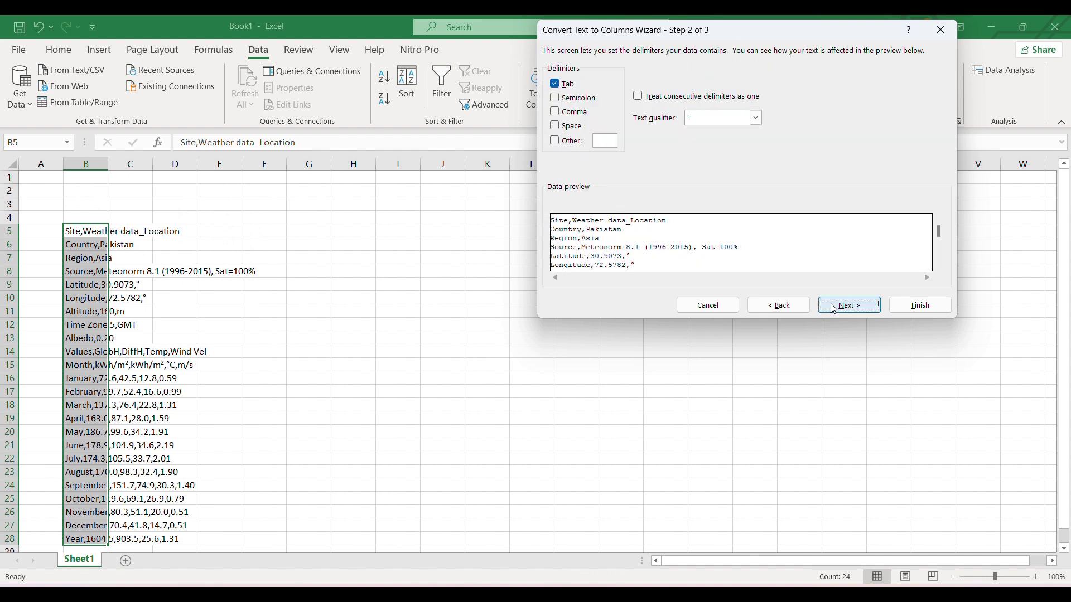
left_click(555, 112)
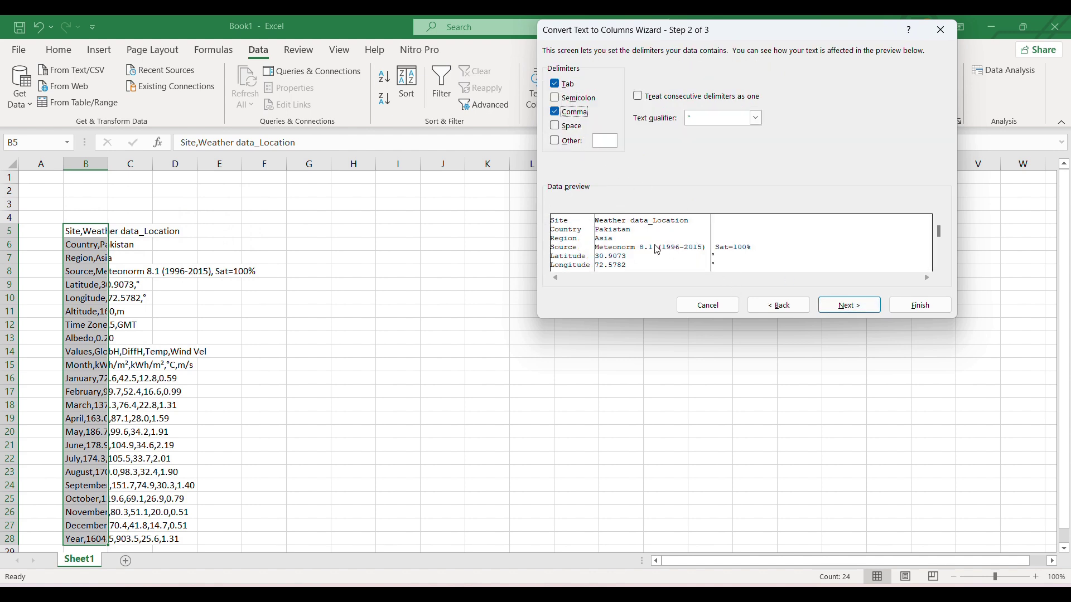
left_click(853, 308)
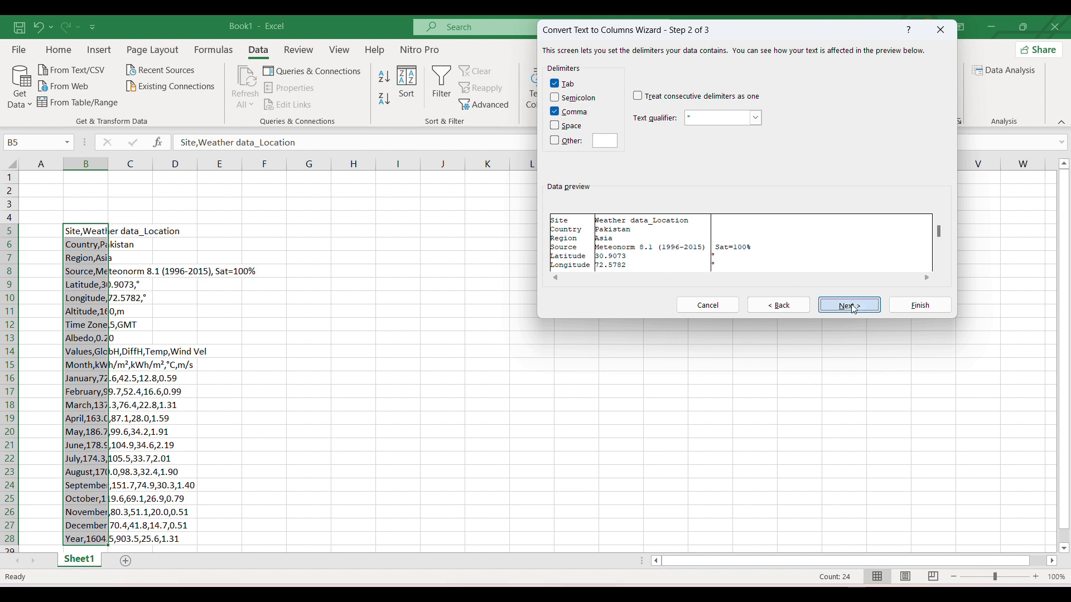
left_click(915, 305)
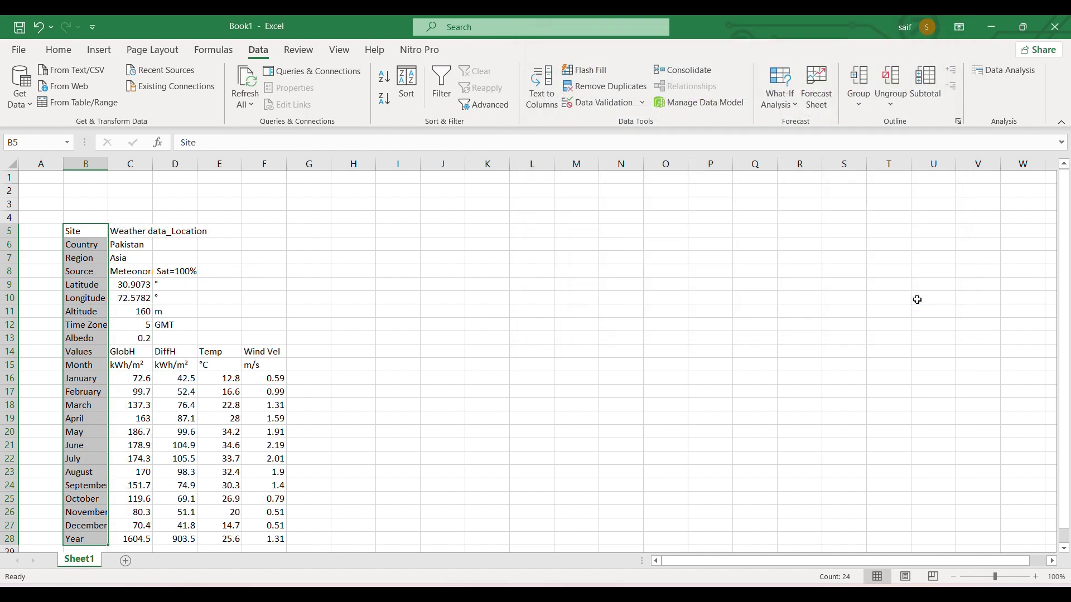
left_click(523, 309)
left_click(11, 163)
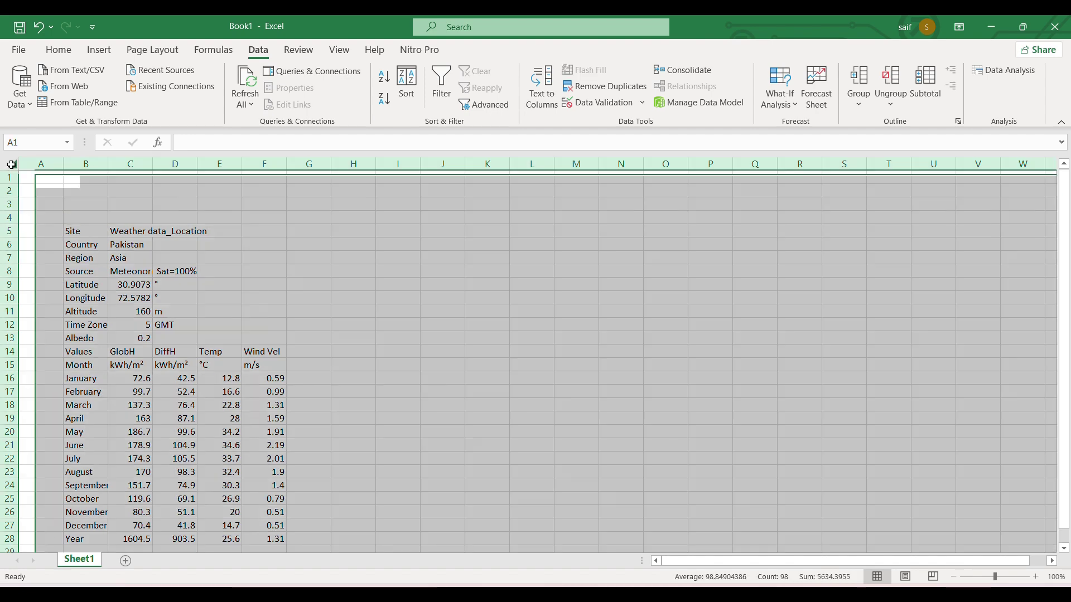
AutoFit all Book1 columns so the full Meteonorm 8.1 (1996-2015) text shows
double_click(63, 165)
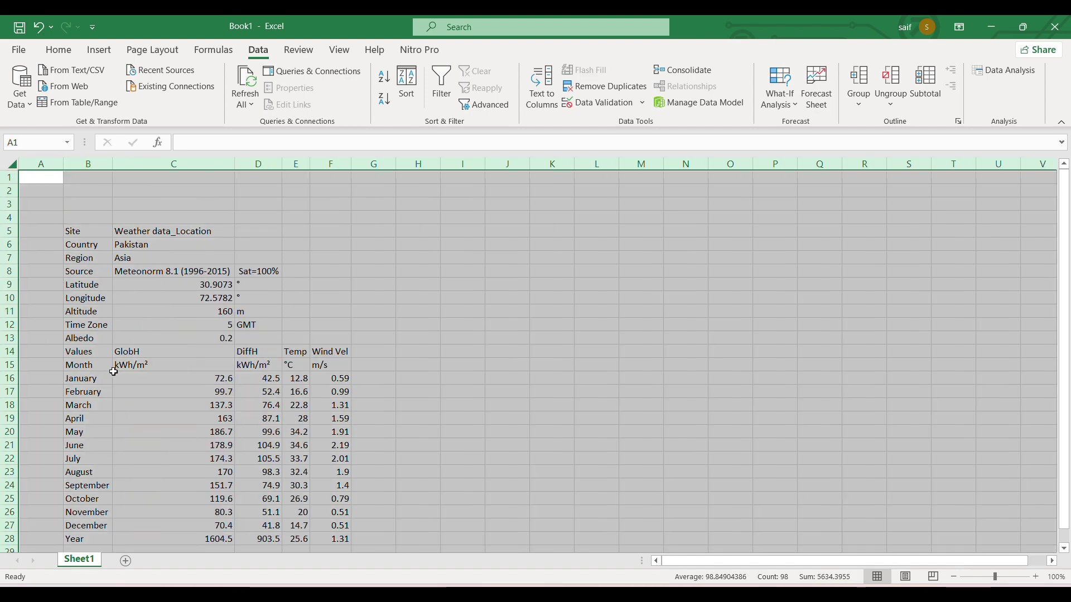
left_click(421, 259)
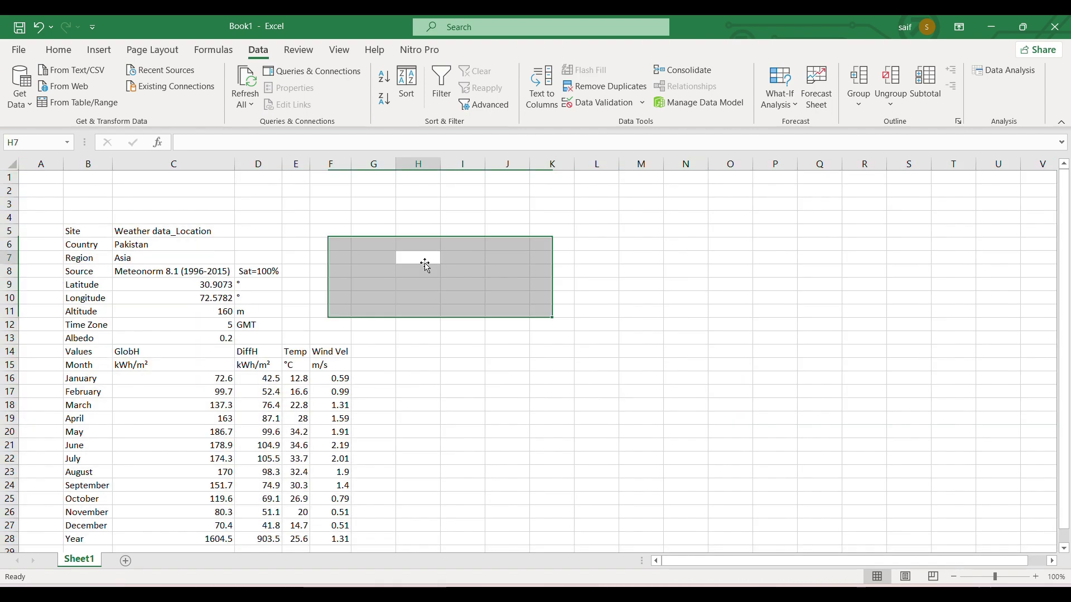
left_click_drag(9, 211, 9, 215)
scroll(290, 302, "down", 3)
scroll(290, 303, "down", 1)
scroll(290, 302, "up", 1)
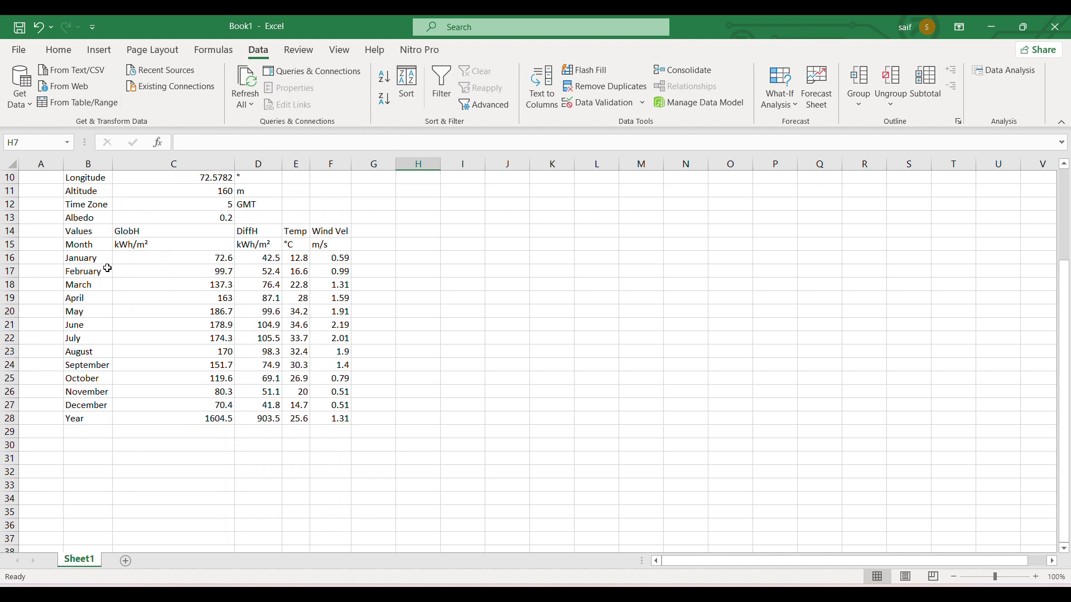
Insert a clustered column chart of the January-December months (B16:B27) and temperatures (E16:E27)
left_click_drag(79, 259, 90, 406)
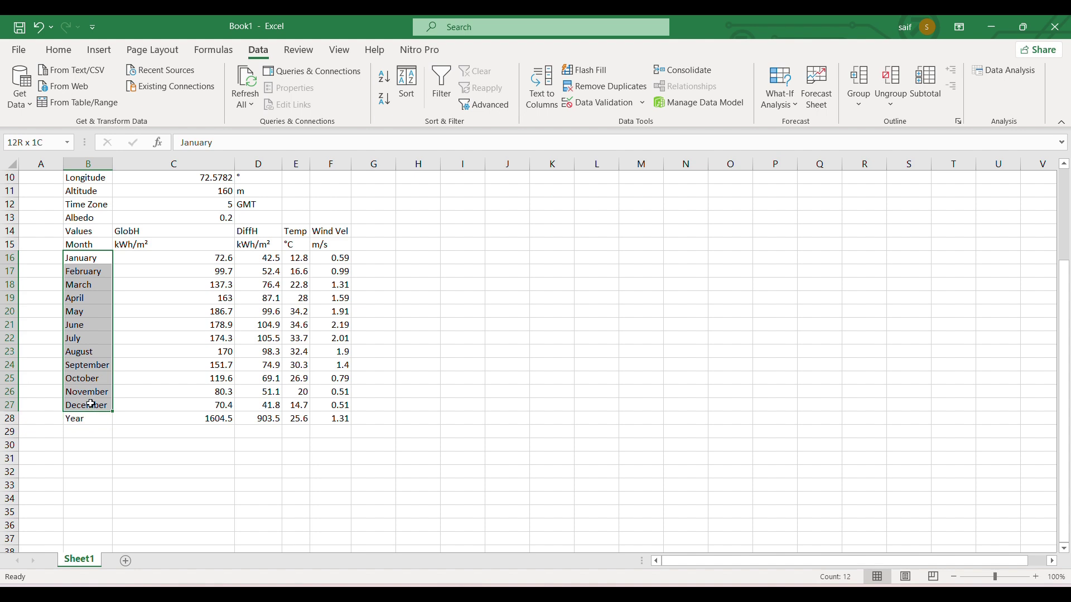
left_click_drag(296, 257, 293, 408, "ctrl")
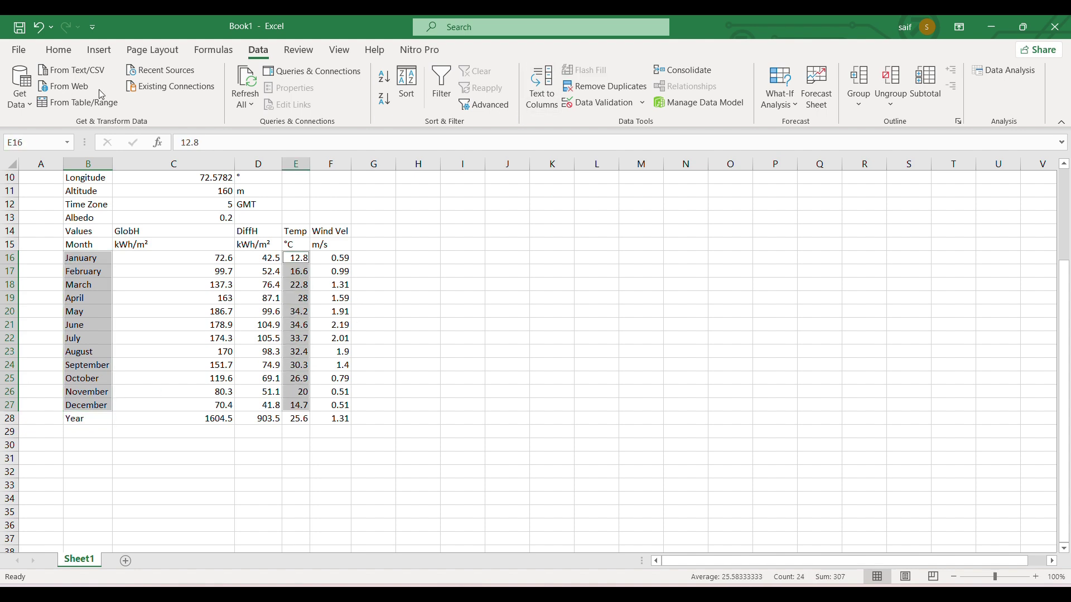
left_click(94, 54)
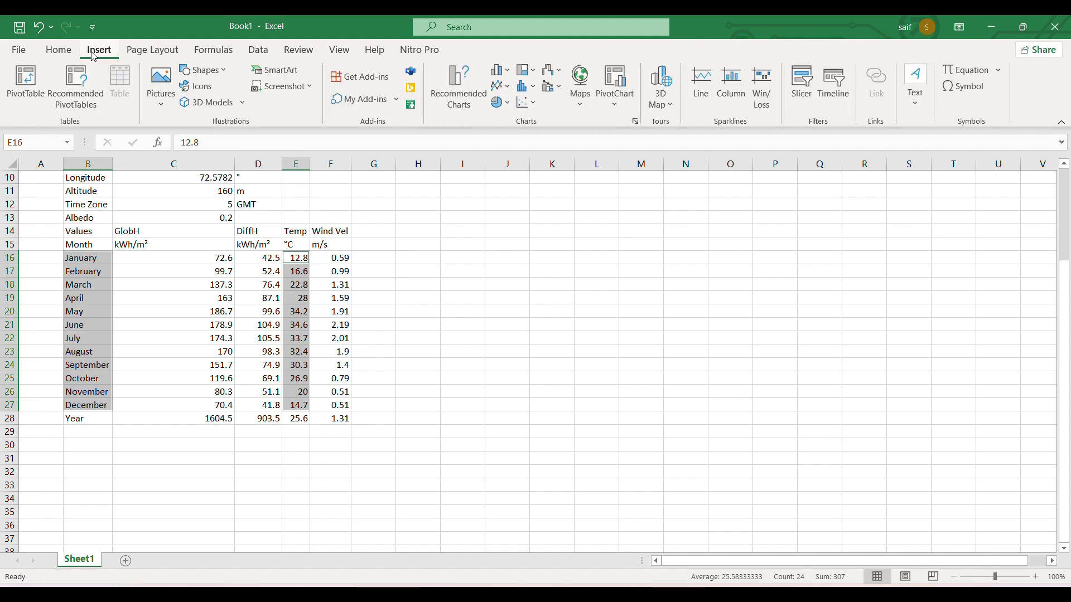
left_click(468, 89)
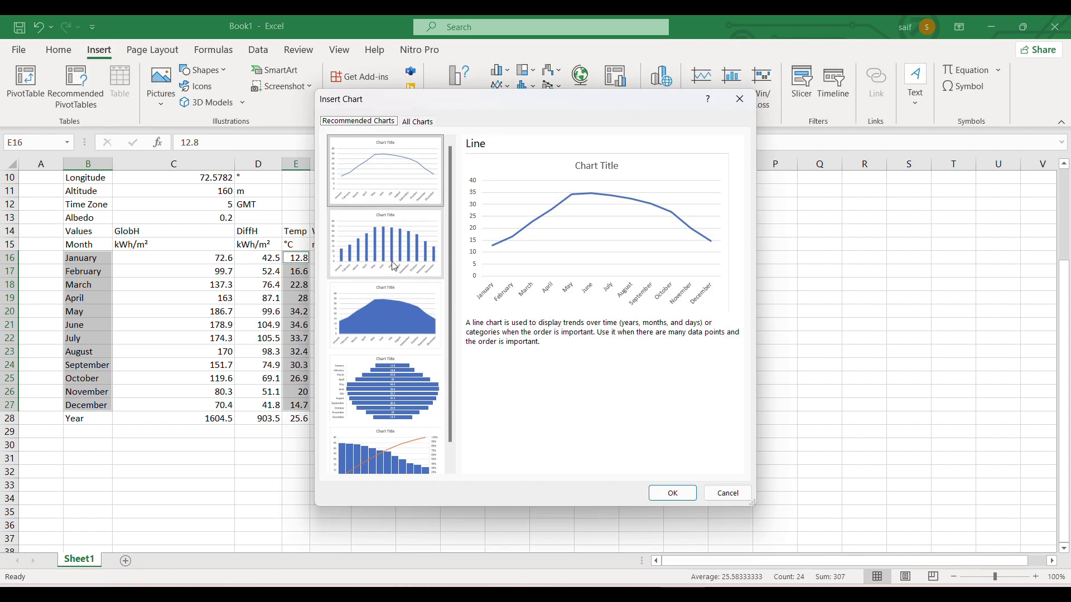
left_click(388, 248)
left_click(674, 493)
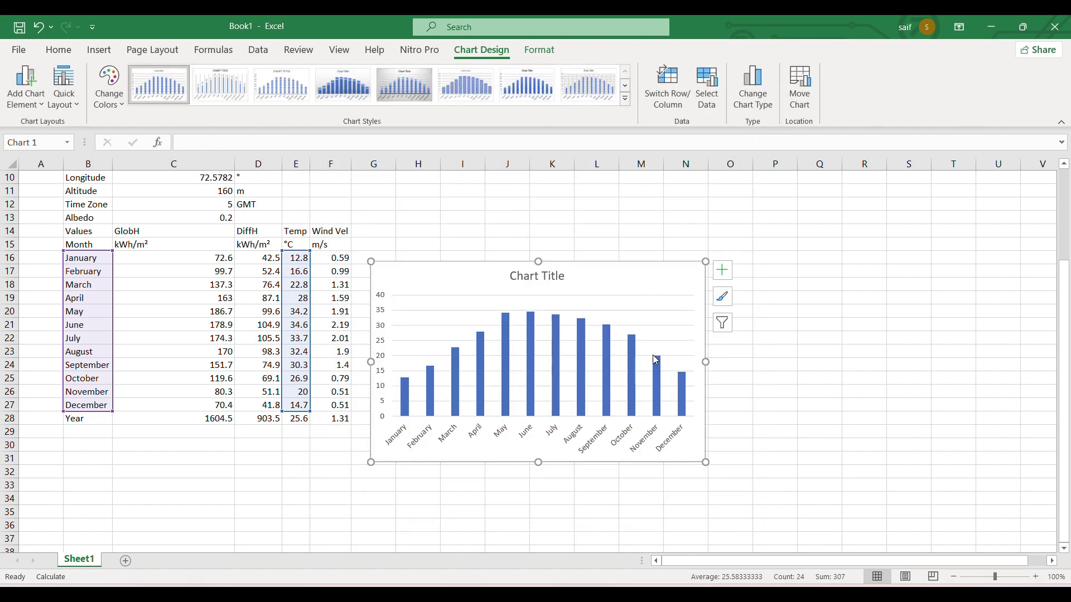
Move the temperature chart to the right, beside the data table
left_click(827, 372)
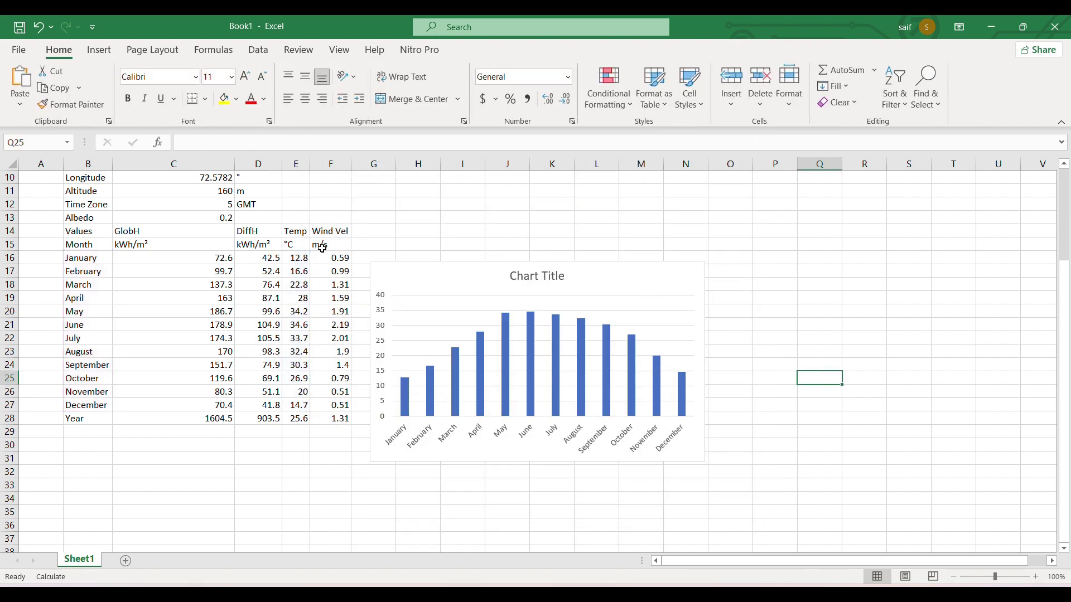
left_click(365, 231)
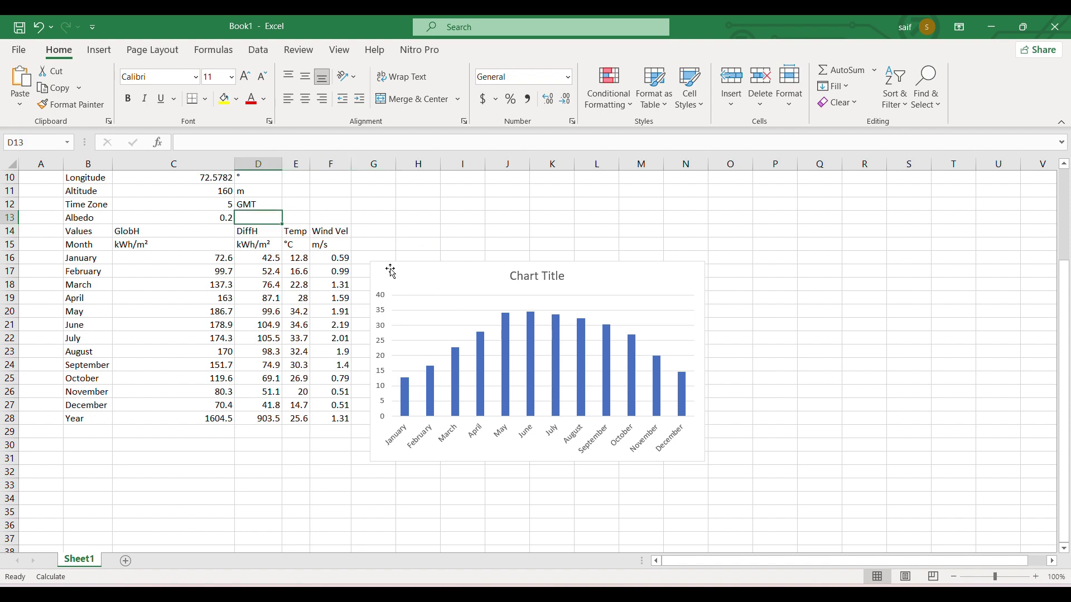
left_click_drag(391, 267, 535, 262)
left_click(399, 380)
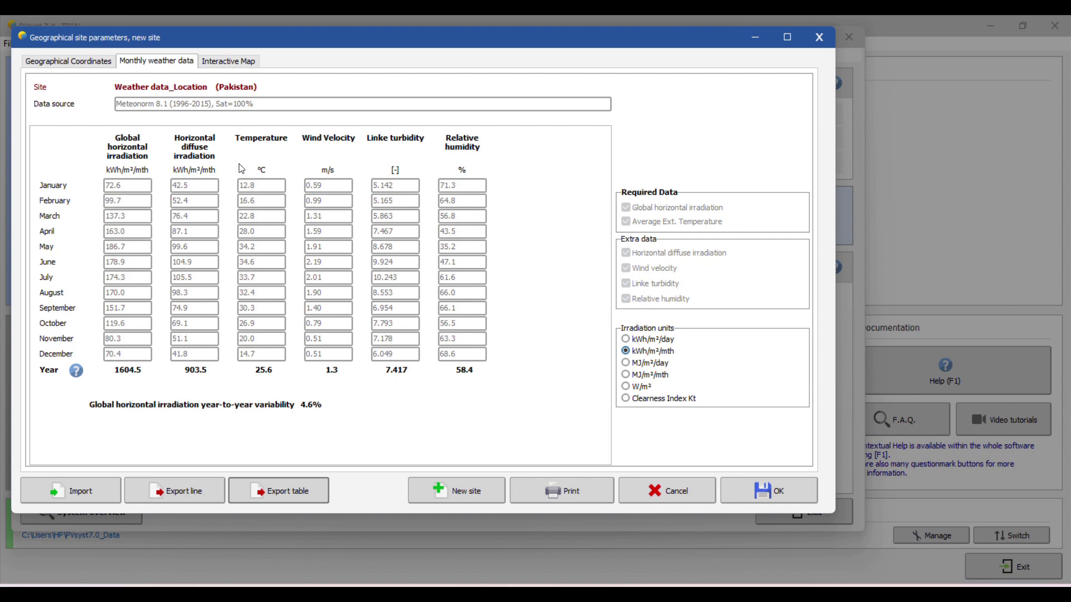
Import NASA-SSE 1983-2005 data over the current weather data: 1830.7 kWh/m² yearly, 24.2 °C average
left_click(43, 61)
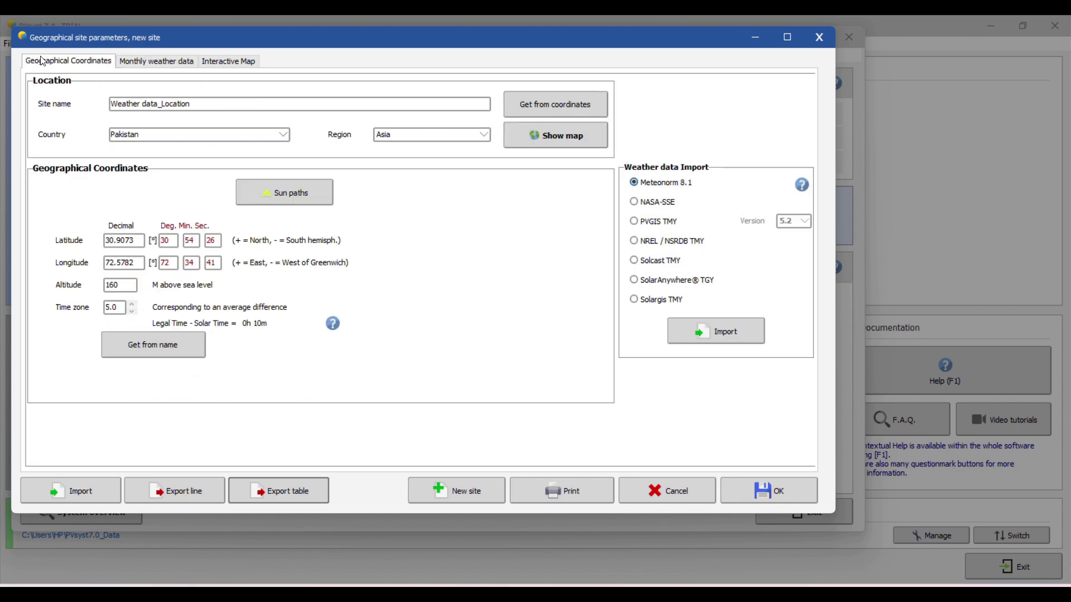
left_click(659, 204)
left_click(725, 333)
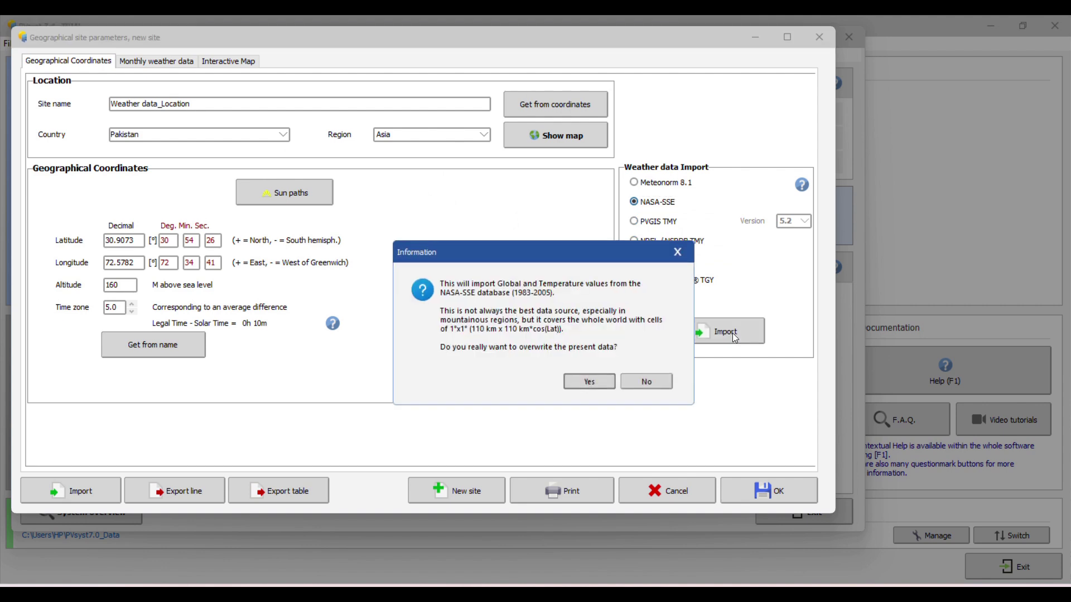
left_click(602, 383)
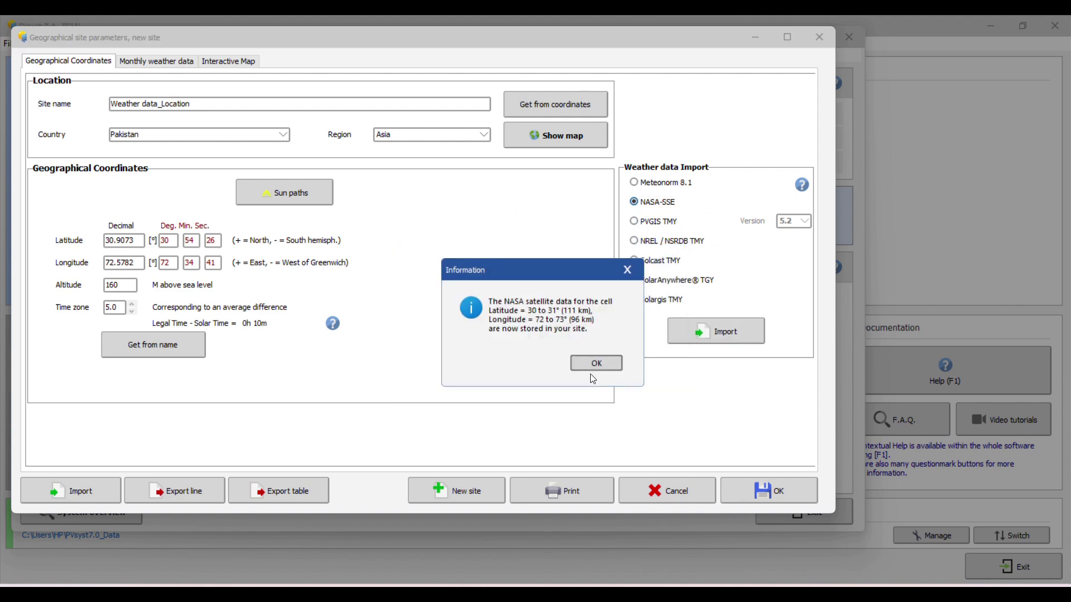
left_click(593, 363)
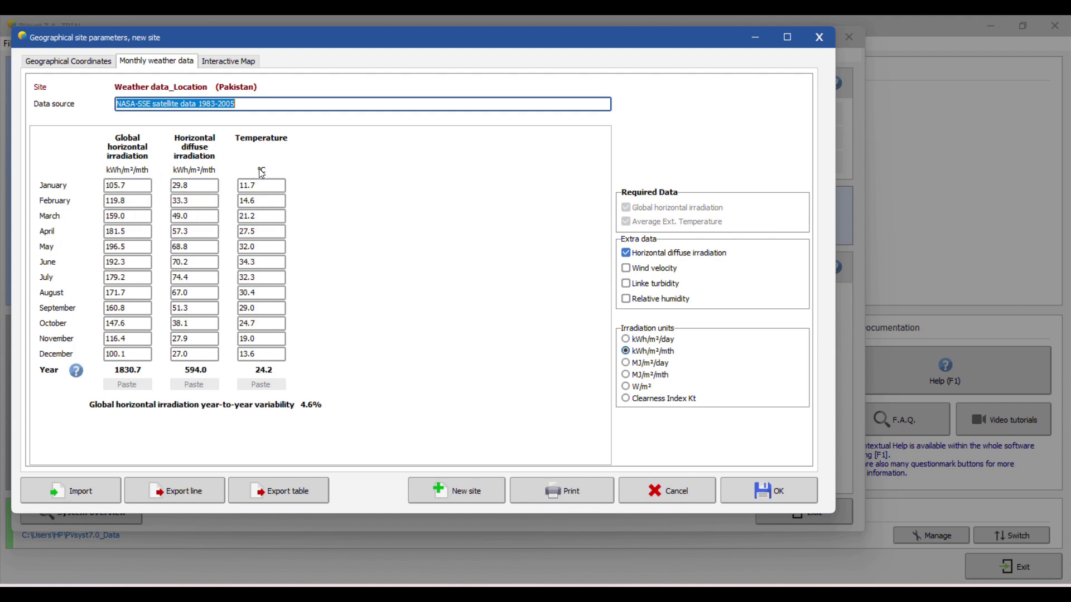
left_click(86, 60)
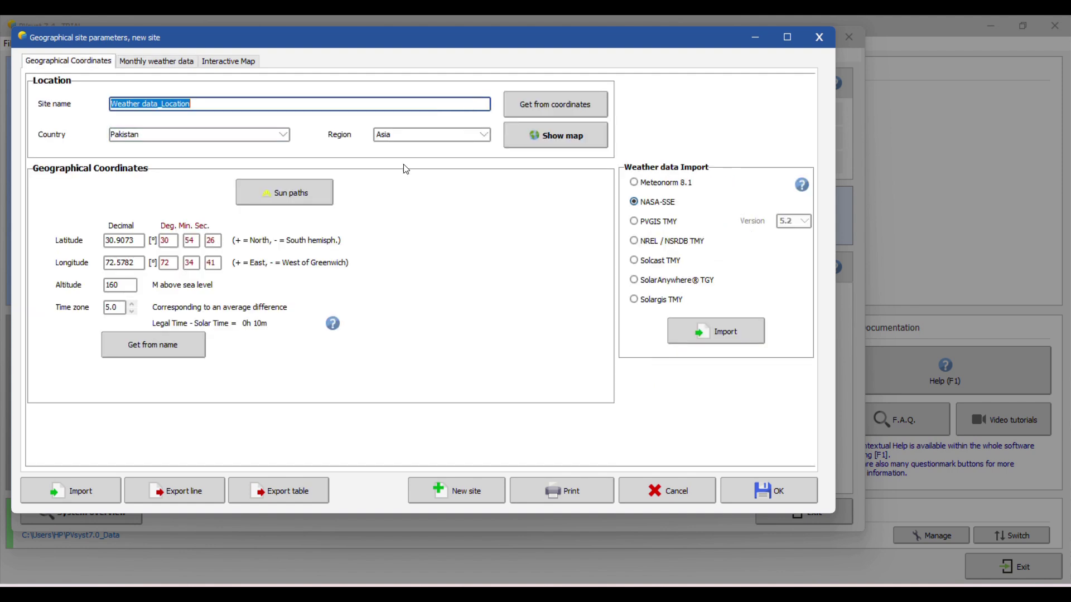
Import PVGIS TMY 5.2 data and check its monthly values: 1974.3 kWh/m² yearly, 25.2 °C average
left_click(662, 224)
left_click(703, 330)
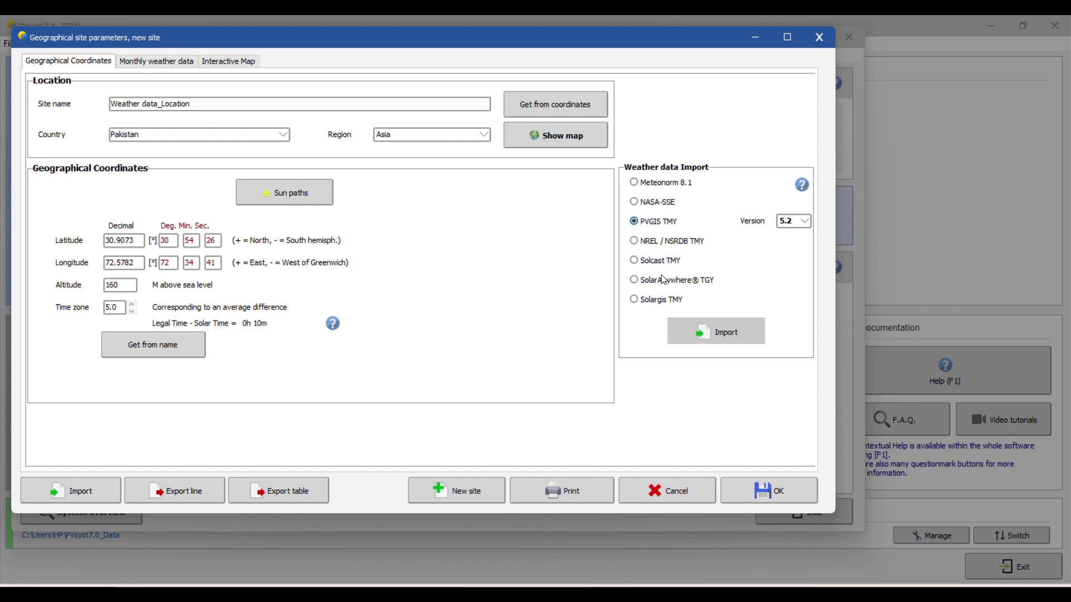
left_click(725, 337)
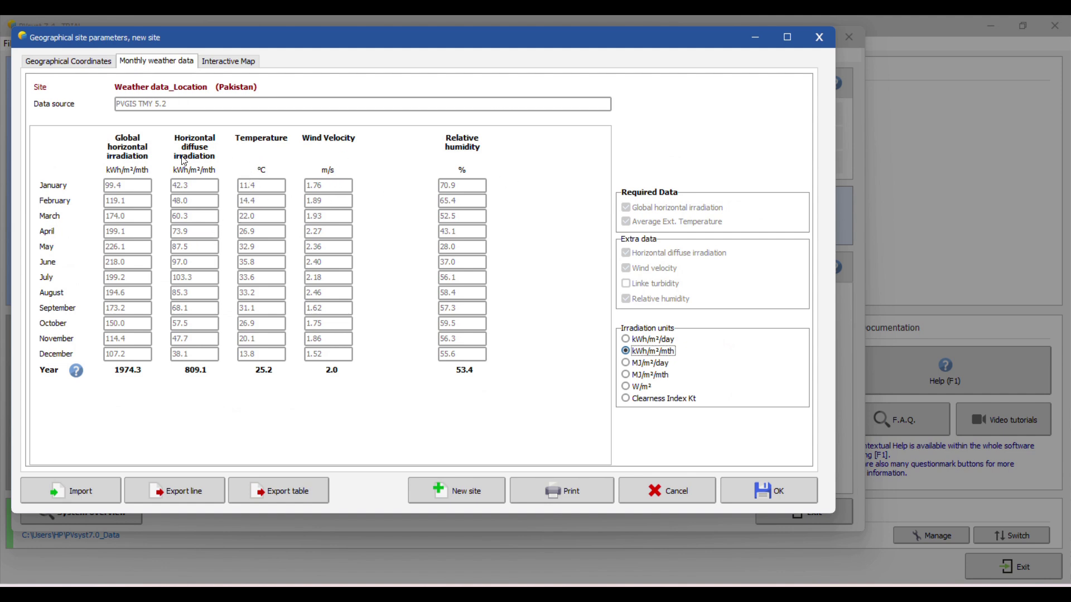
left_click(78, 62)
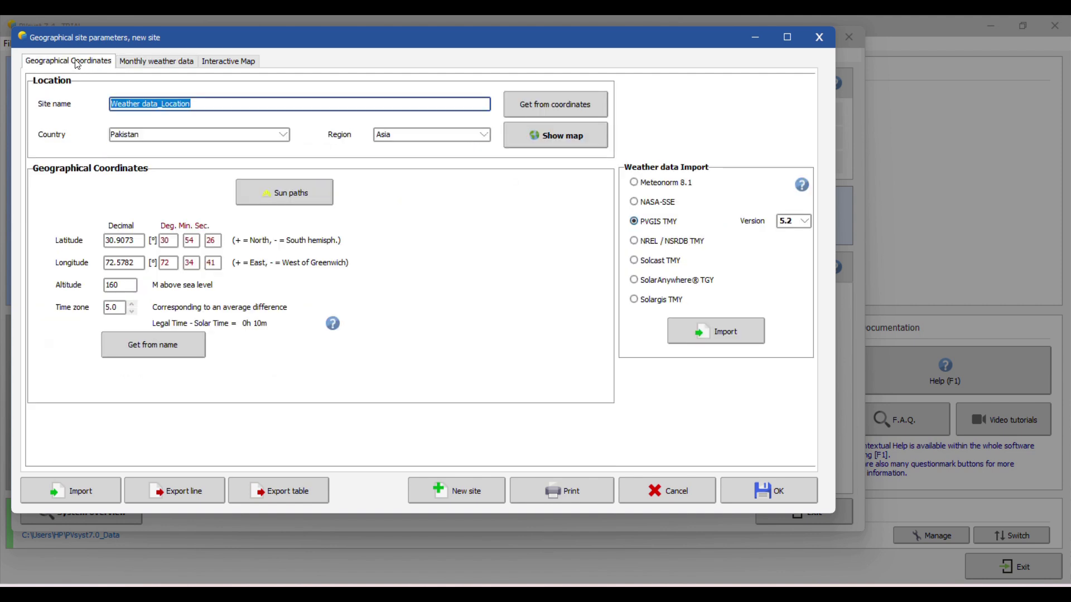
Import NREL / NSRDB TMY (2000-2014) data, confirming it should overwrite the PVGIS data
left_click(642, 245)
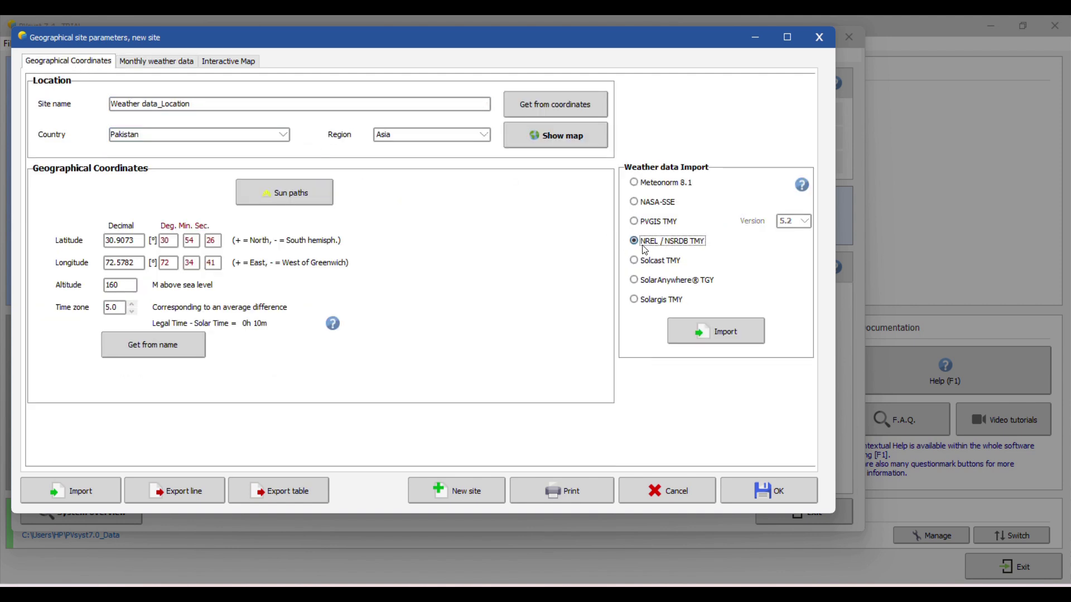
left_click(746, 342)
left_click(581, 377)
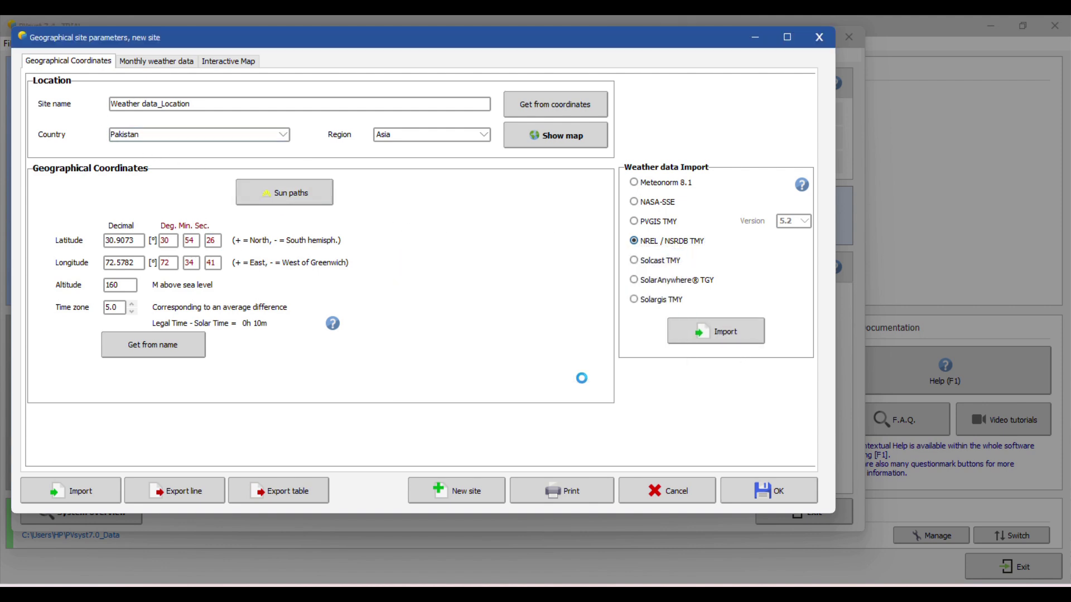